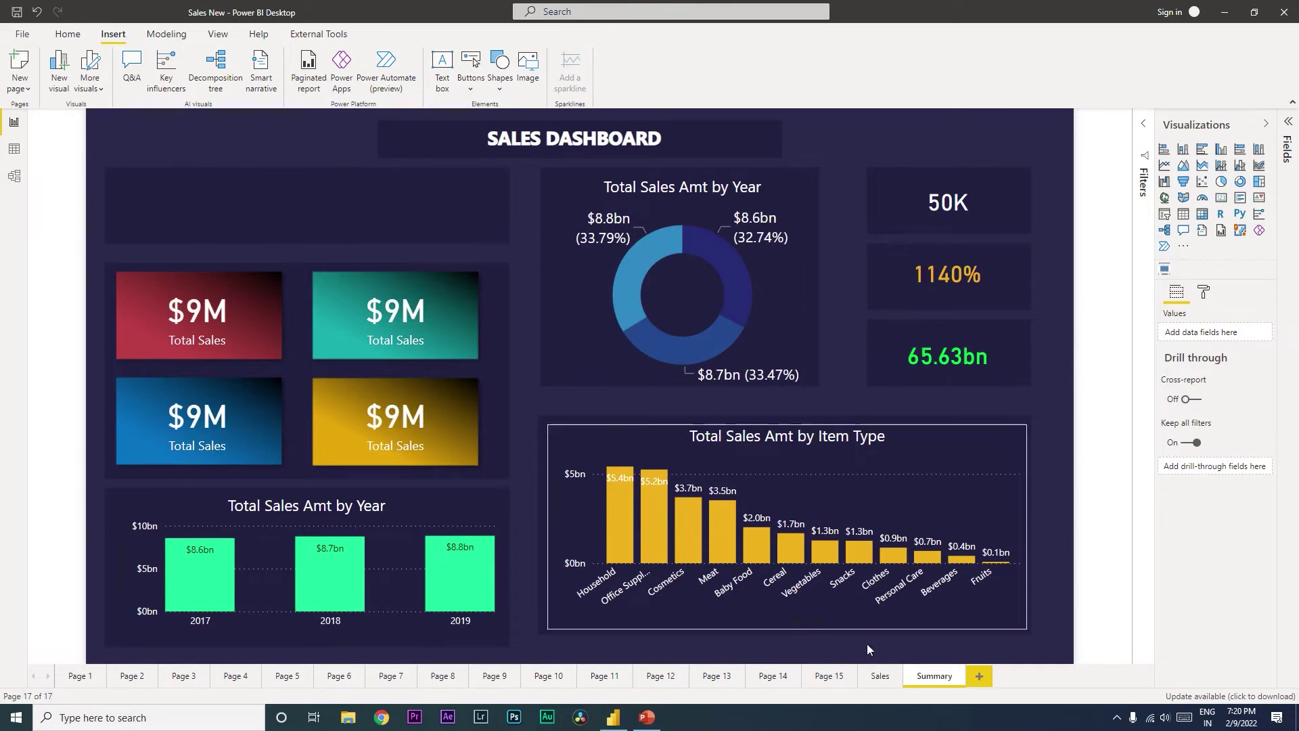
Bring PowerPoint, with the dashboard background slide, to the front
left_click(647, 720)
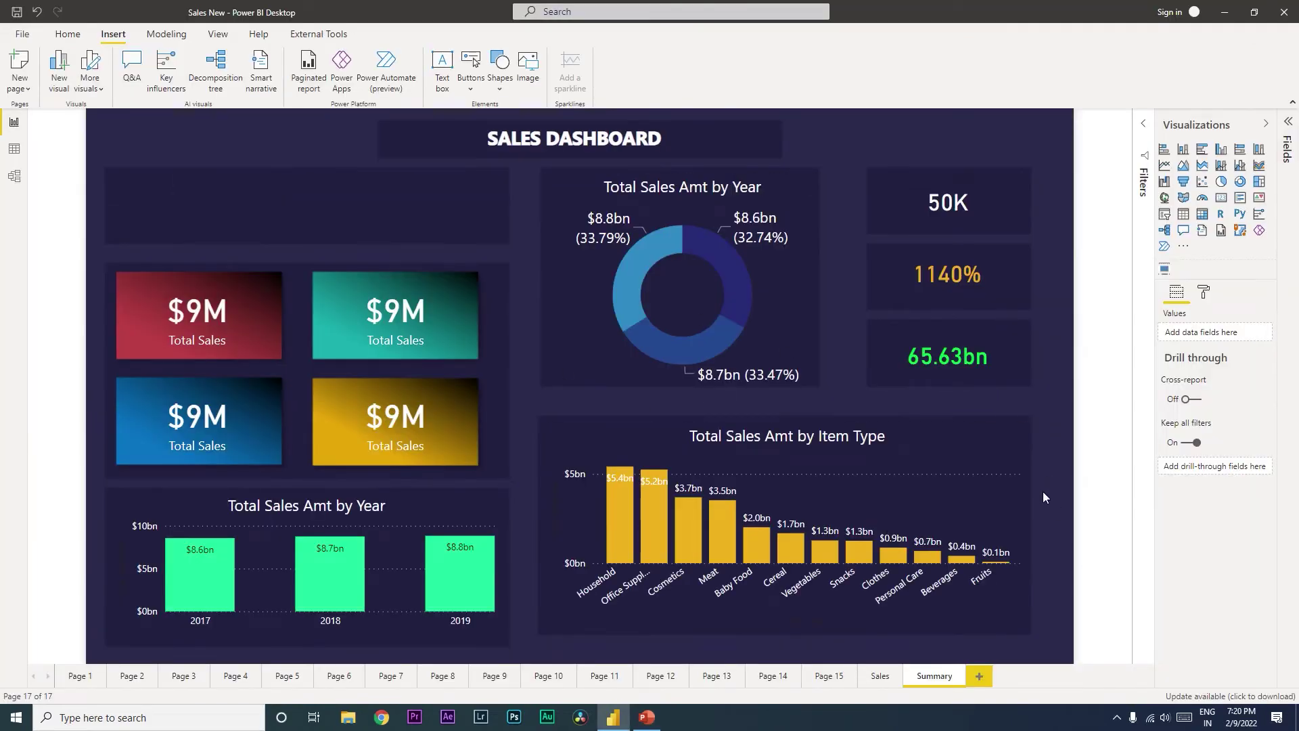
key("alt+Tab")
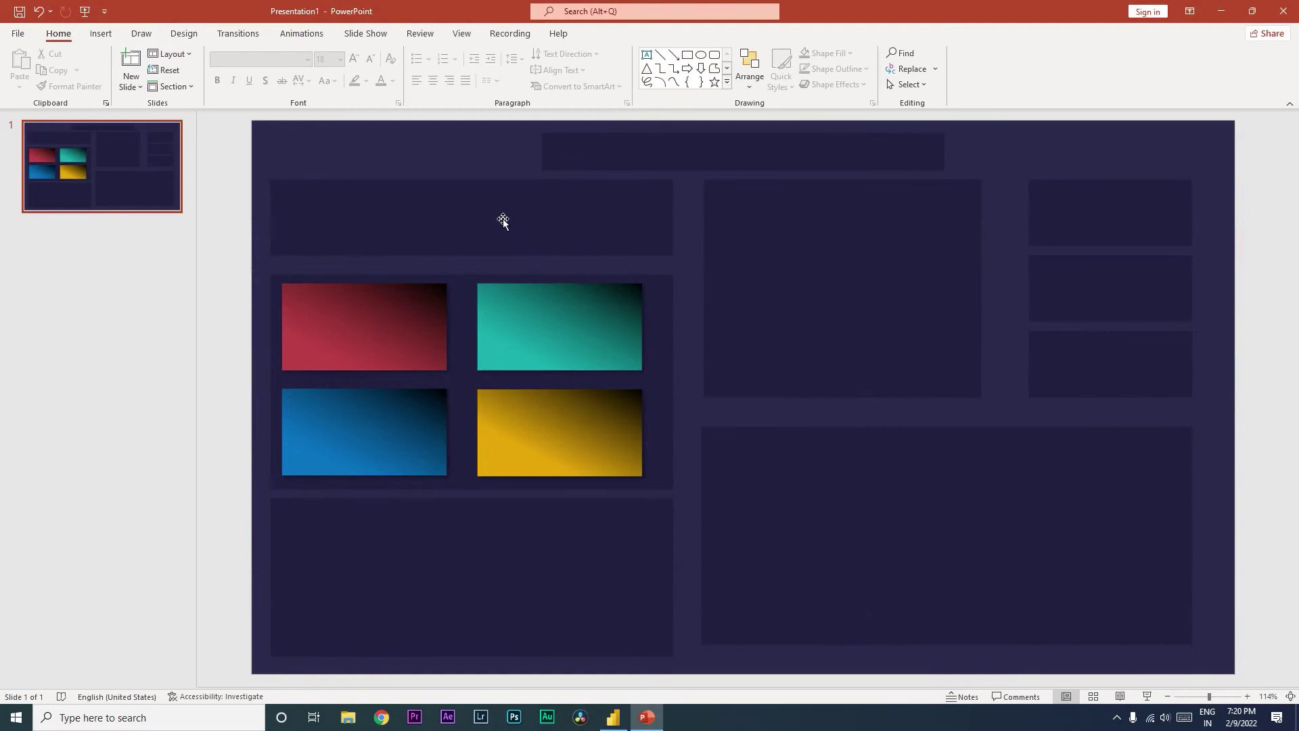
Insert the rising bar-chart and newspaper icons from PowerPoint's icon library
left_click(102, 34)
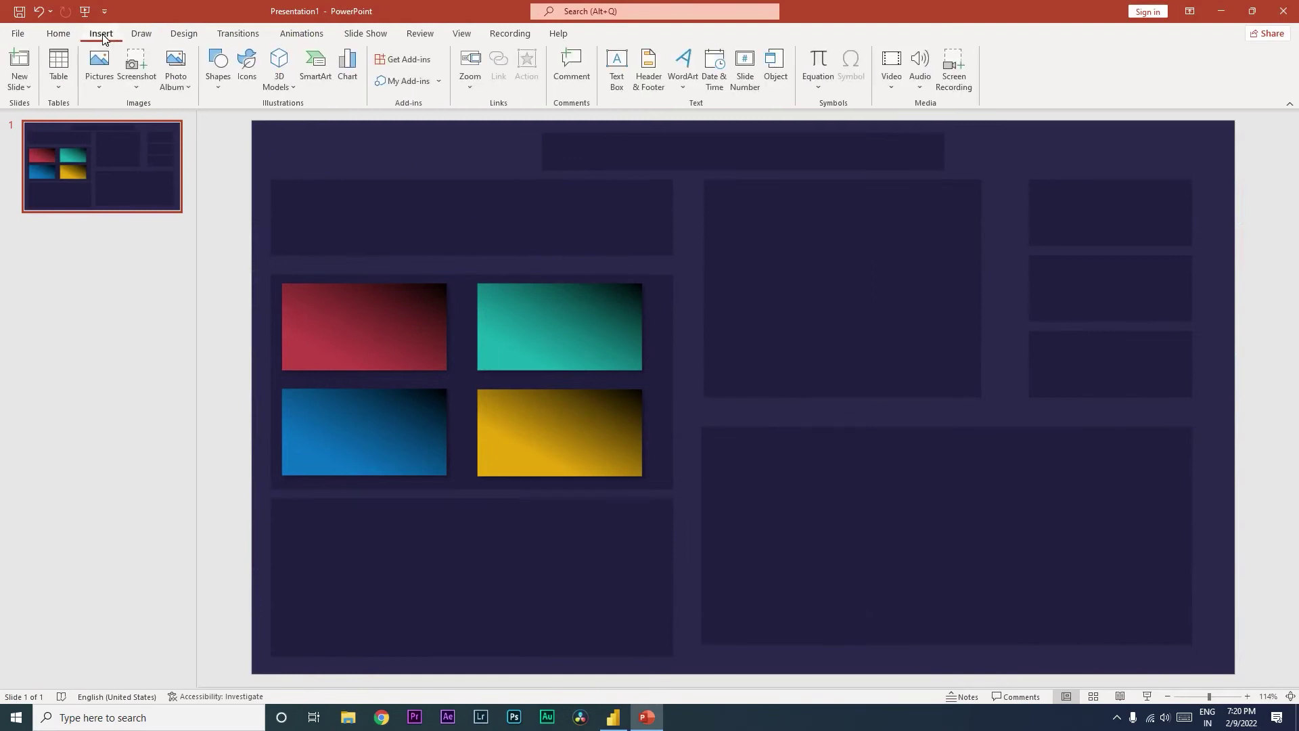
left_click(247, 65)
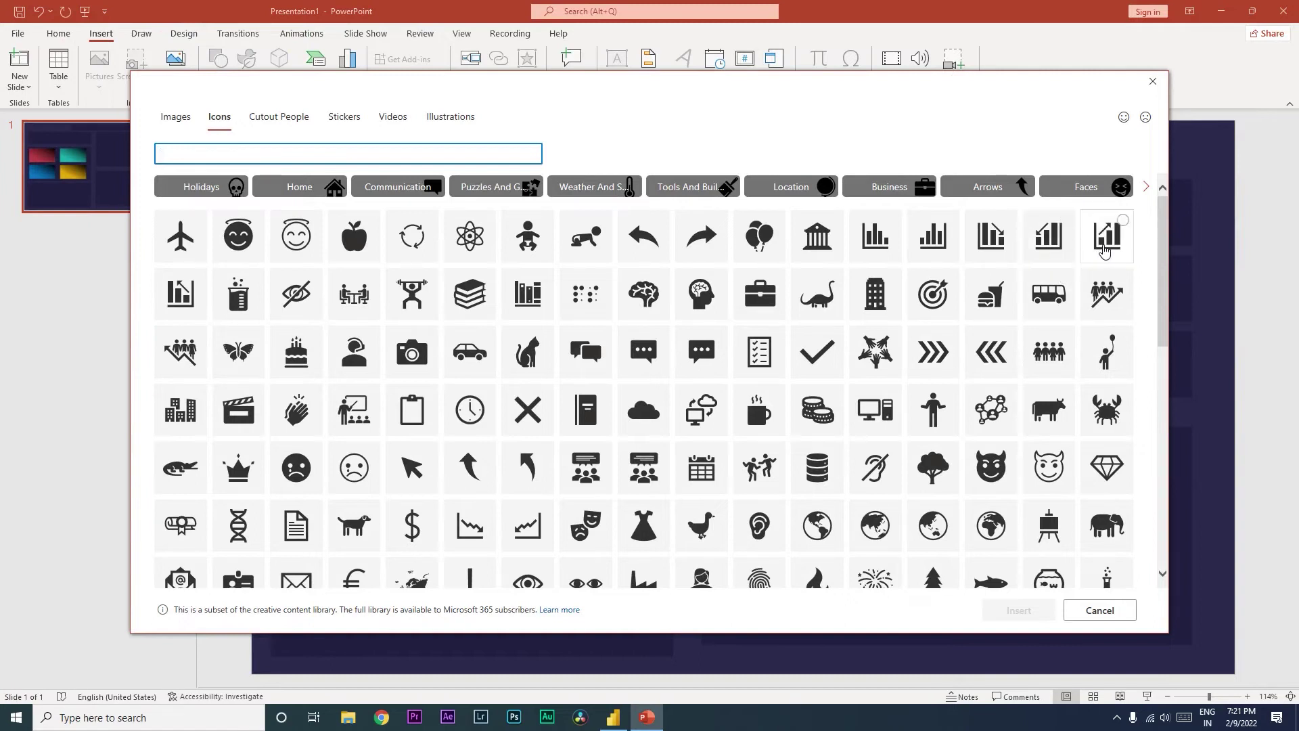
left_click(1105, 252)
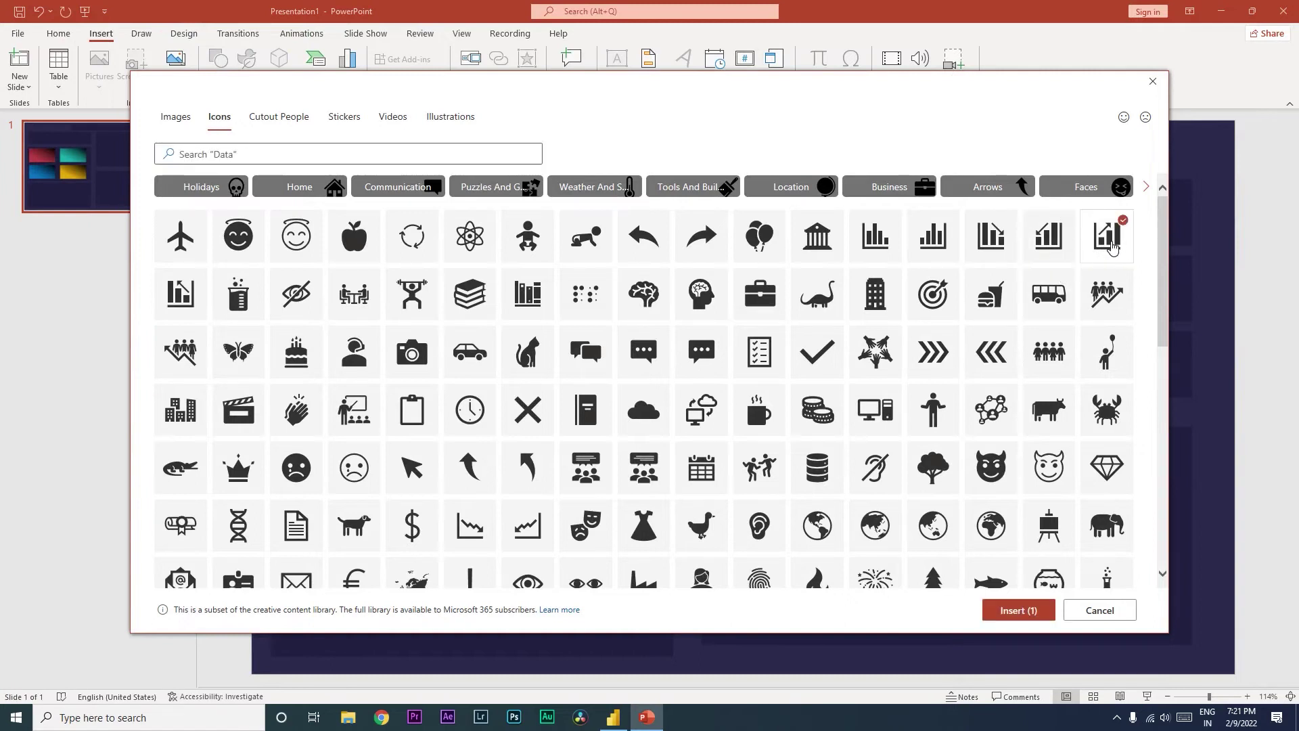
scroll(1113, 247, "down", 2)
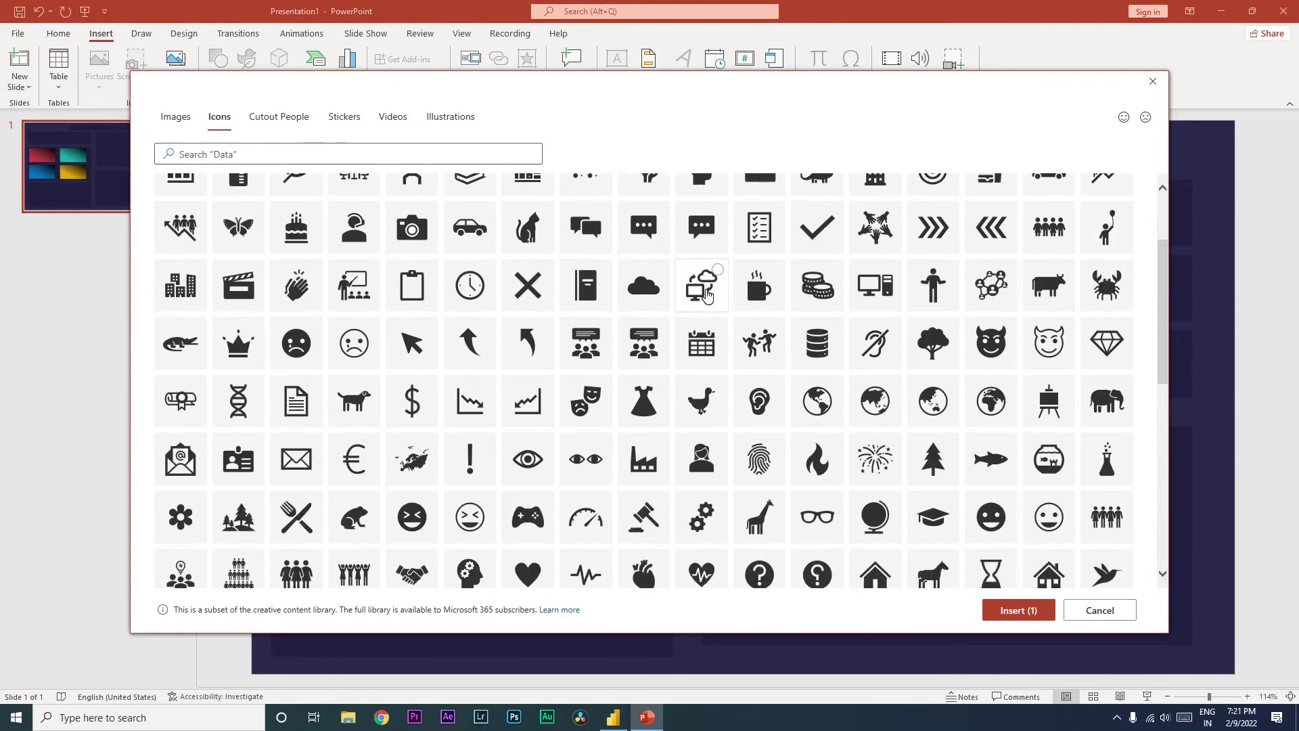
scroll(673, 419, "down", 4)
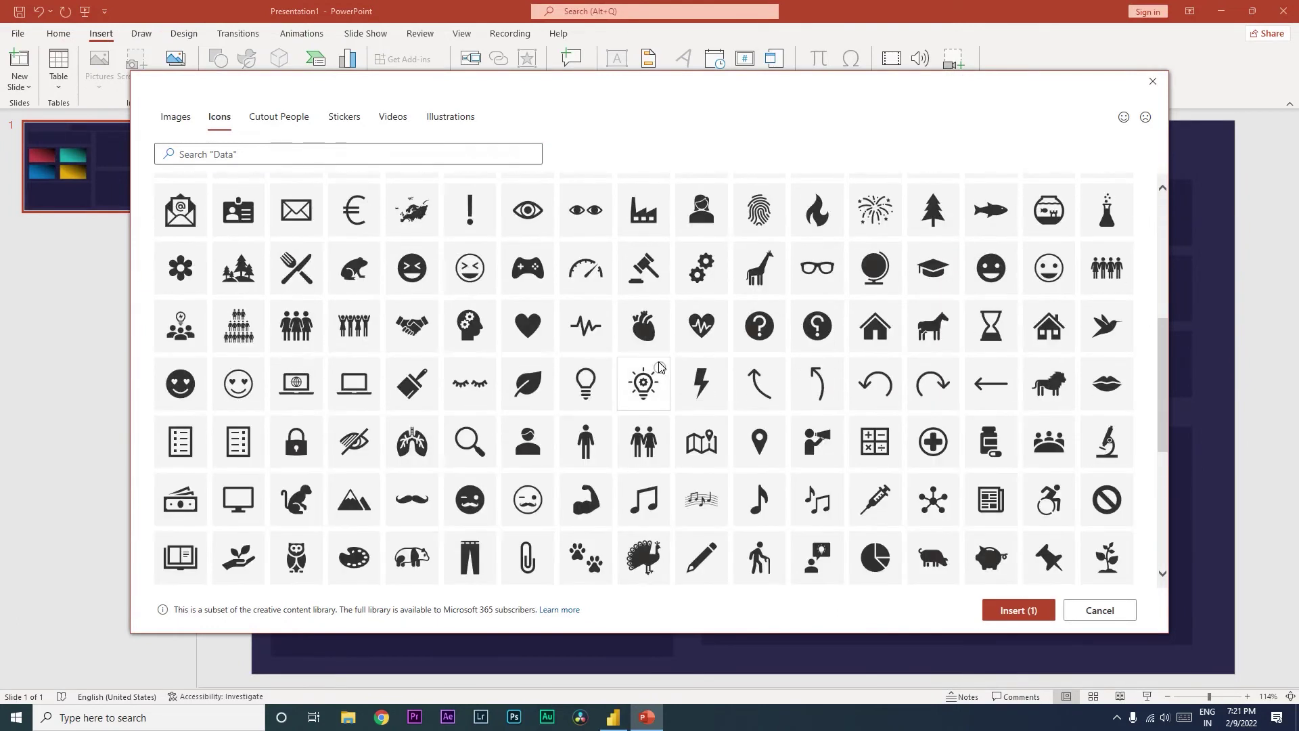
scroll(660, 366, "down", 1)
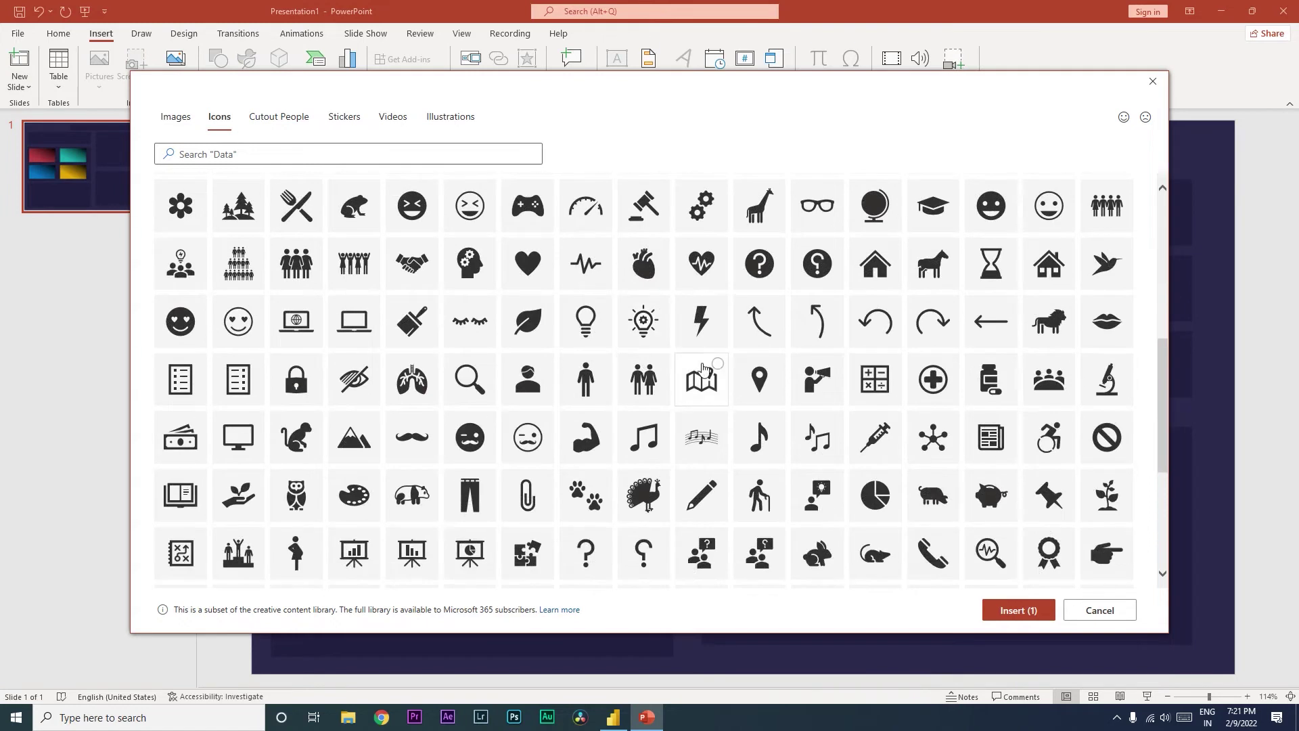
scroll(703, 370, "down", 1)
scroll(703, 370, "down", 1)
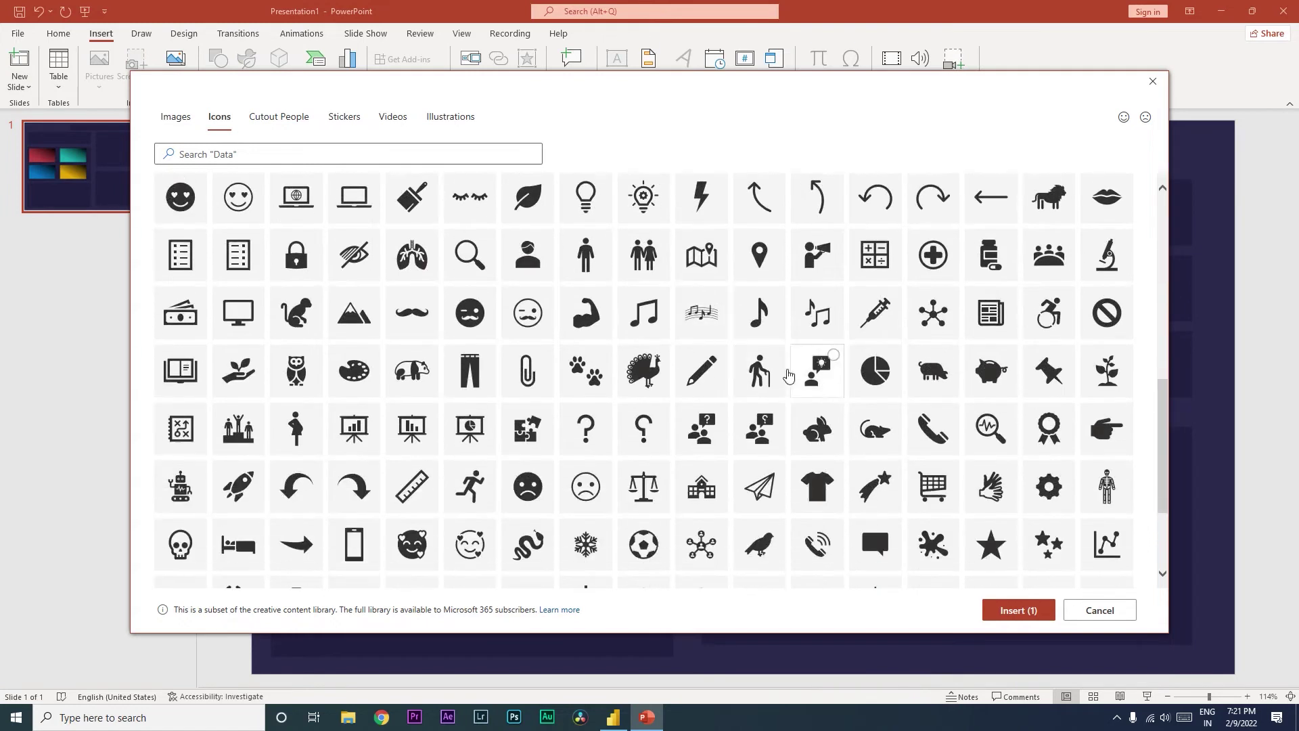
scroll(703, 370, "up", 1)
left_click(996, 353)
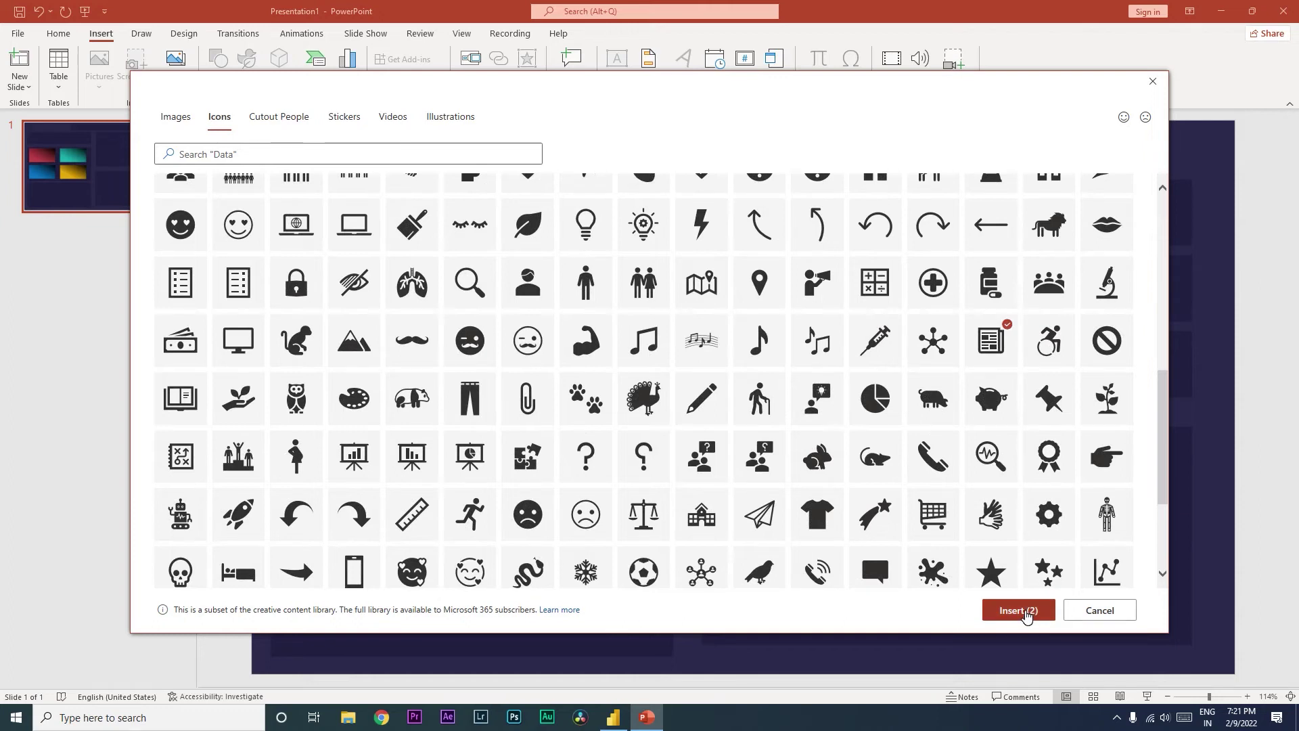
left_click(1023, 610)
Place the chart and newspaper icons side by side in the top centre panel
left_click(871, 444)
left_click(769, 424)
left_click_drag(768, 424, 903, 321)
left_click_drag(755, 414, 770, 317)
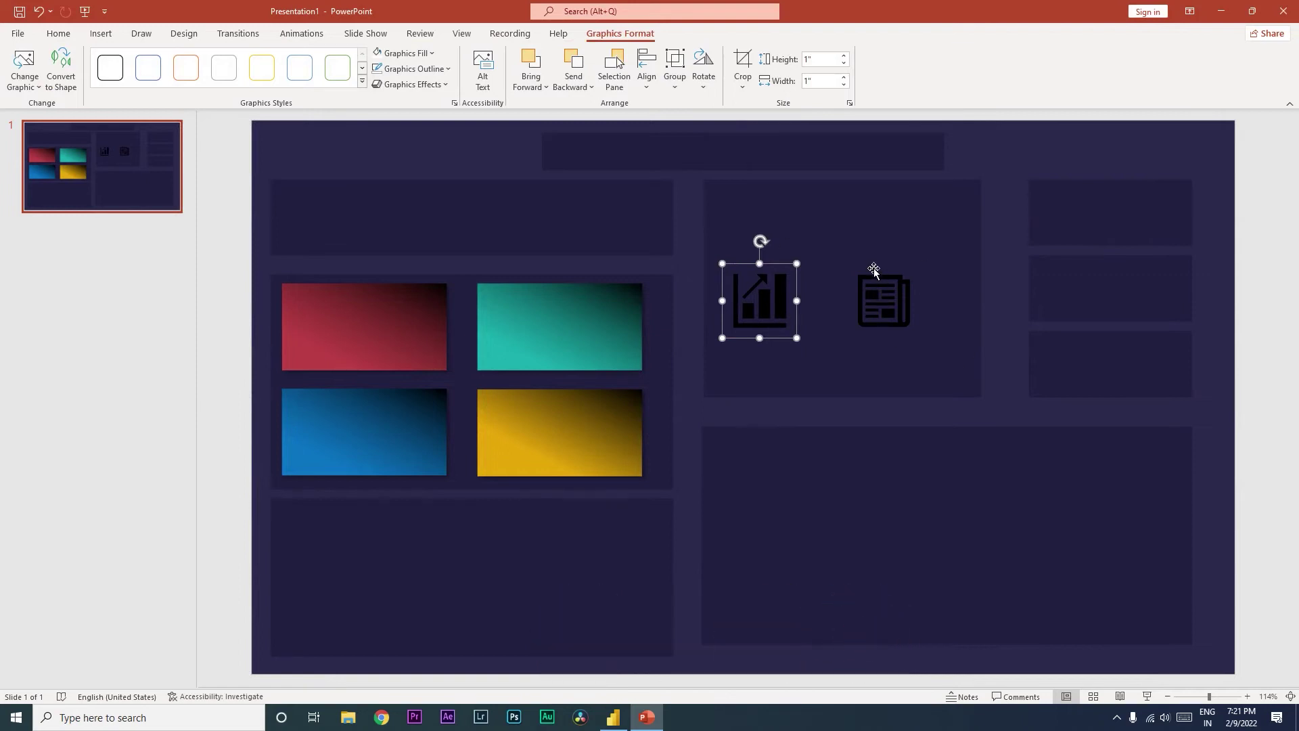
Set the Graphics Fill of both icons to white
left_click(429, 54)
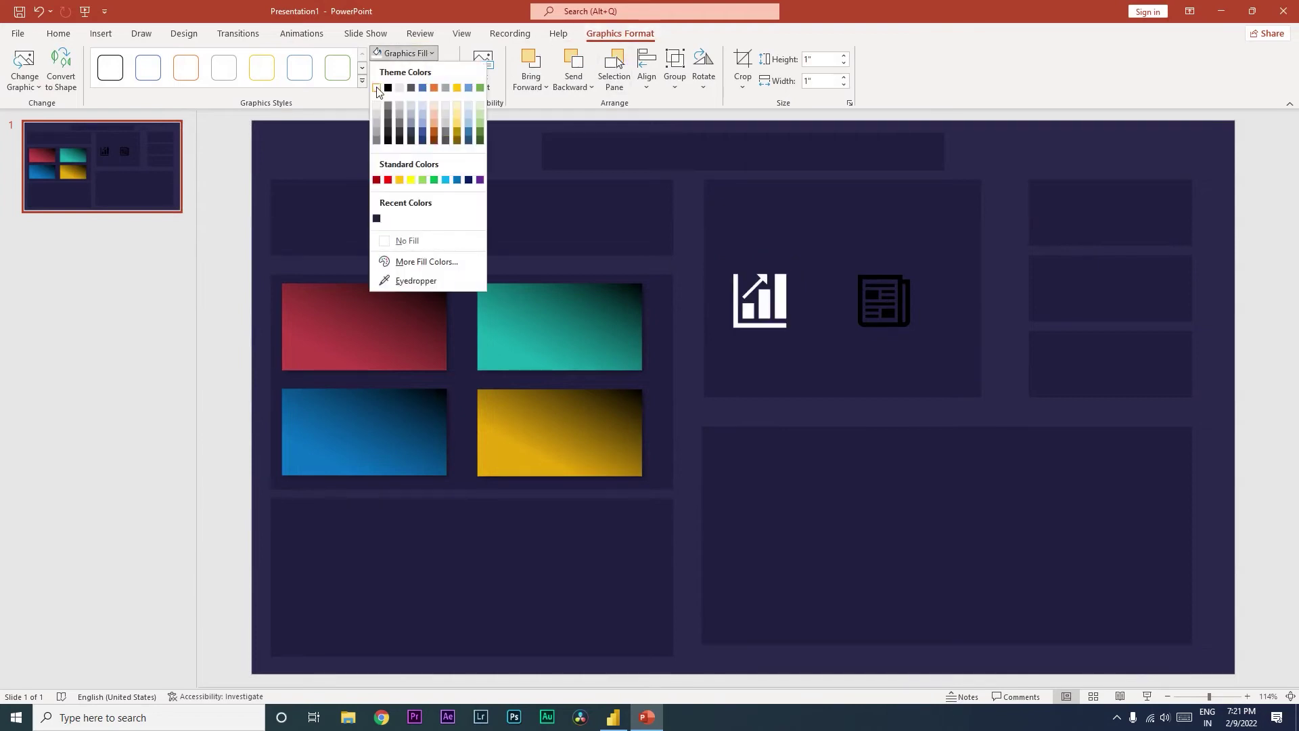
left_click(377, 89)
left_click(884, 315)
left_click(429, 54)
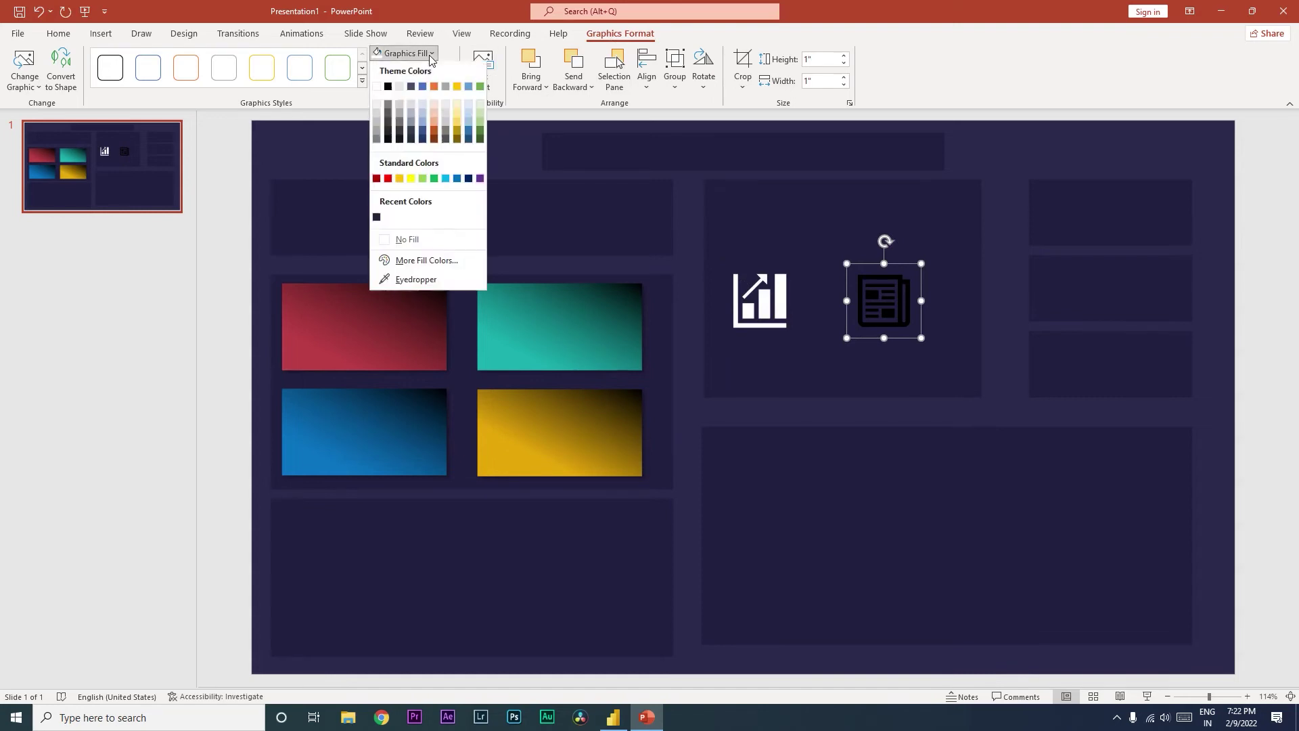
left_click(377, 89)
left_click(754, 208)
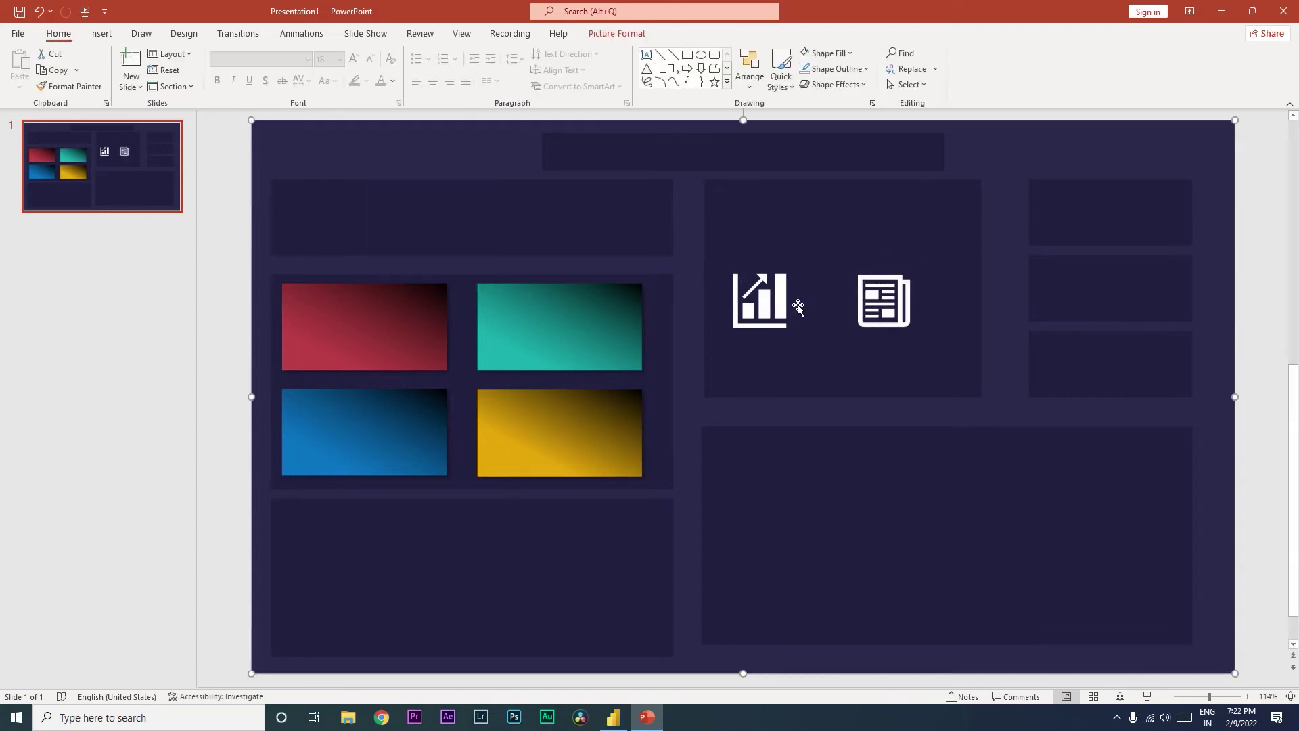
Save the chart icon as a PNG picture, overwriting Summary.png
left_click(758, 300)
right_click(753, 299)
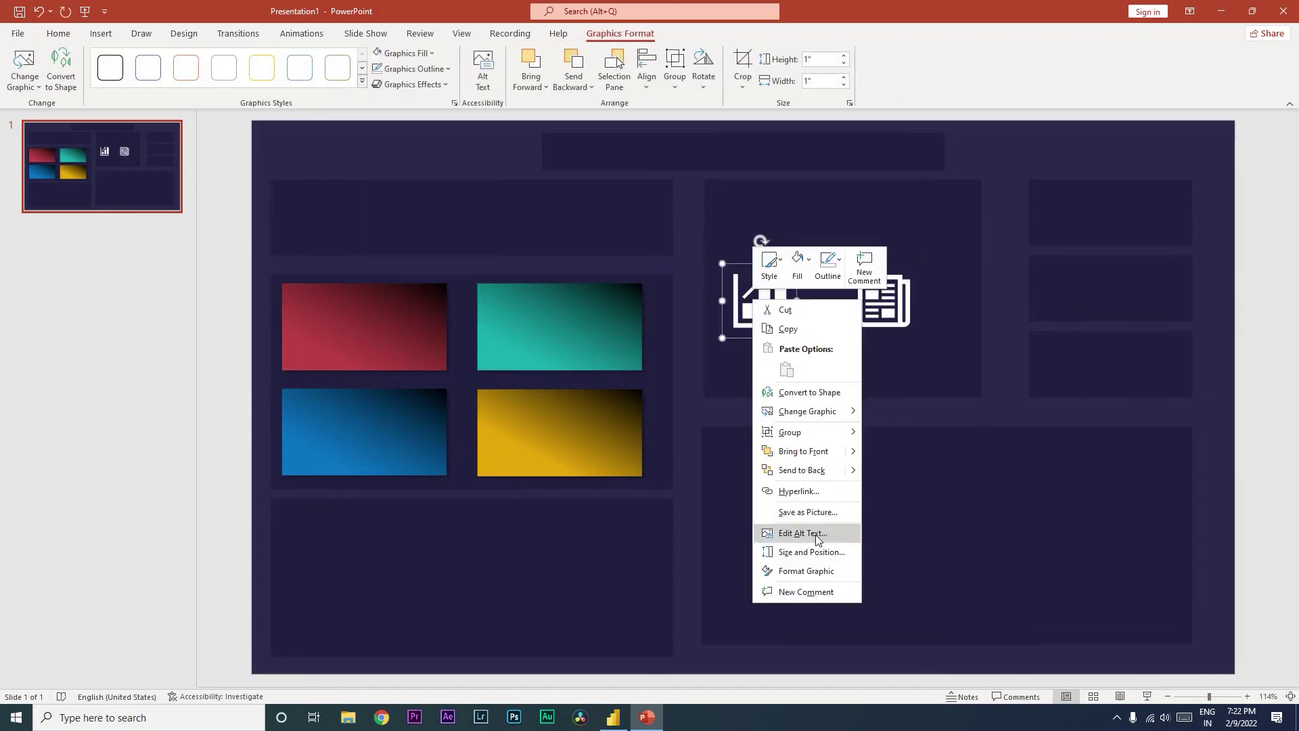
left_click(807, 512)
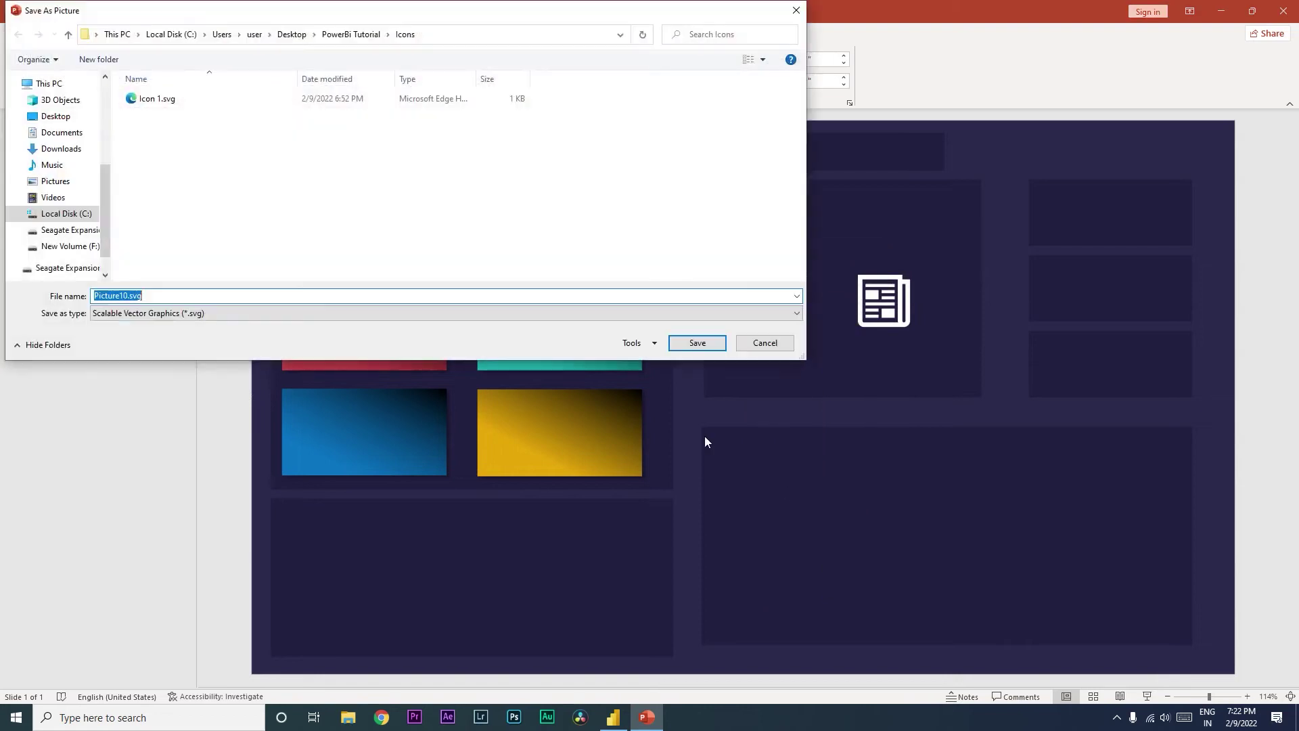
left_click(201, 320)
left_click(198, 332)
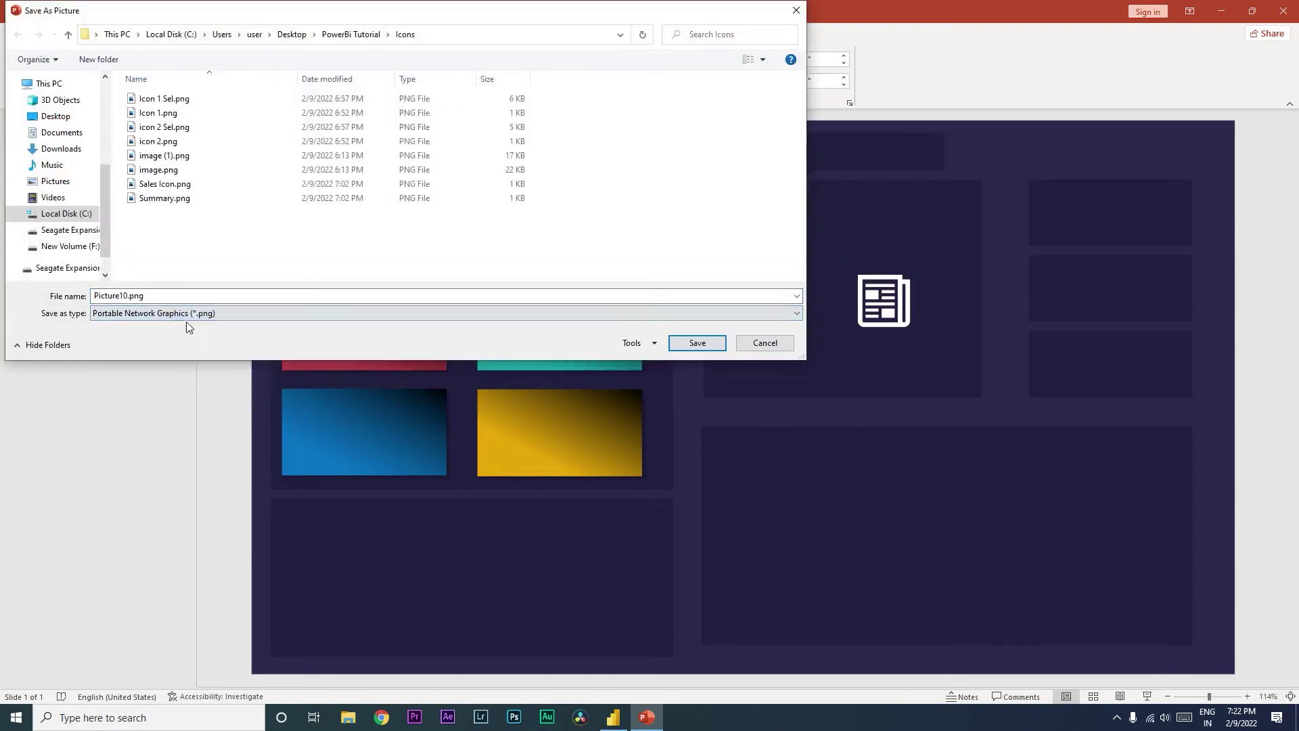
left_click(190, 201)
left_click(696, 343)
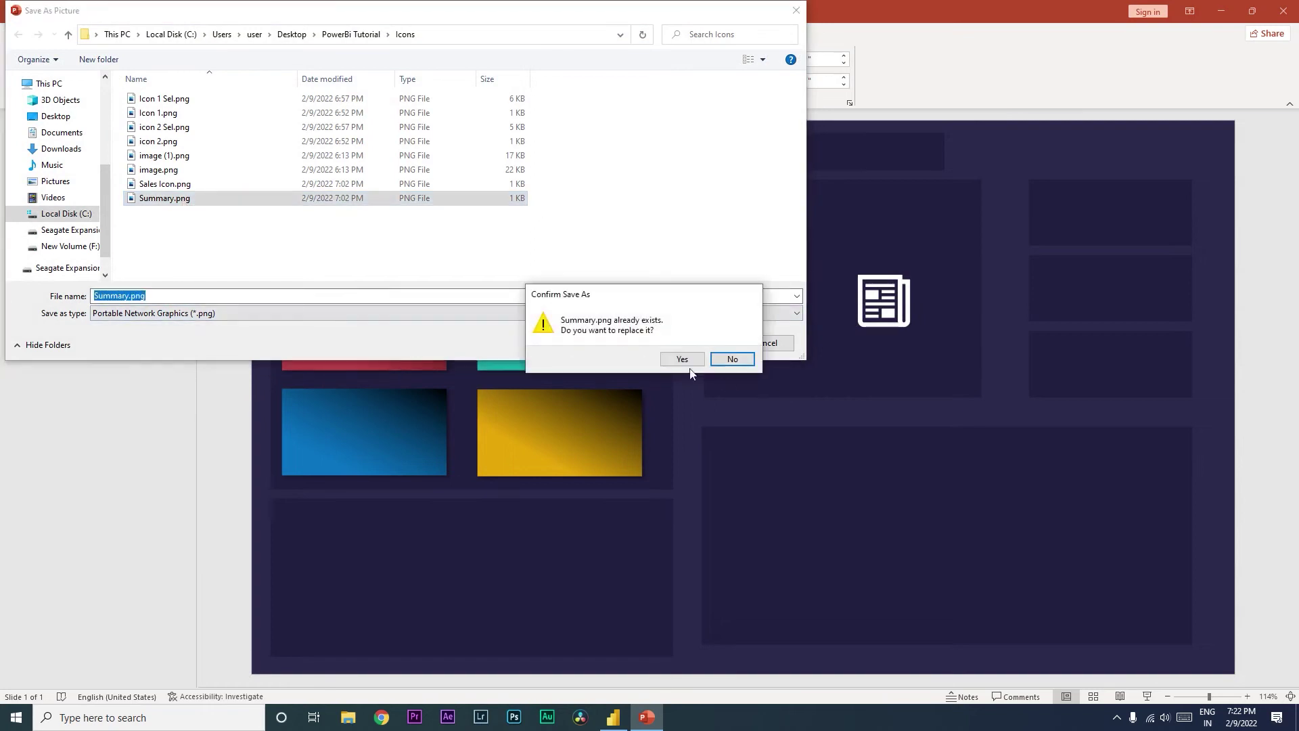
left_click(682, 359)
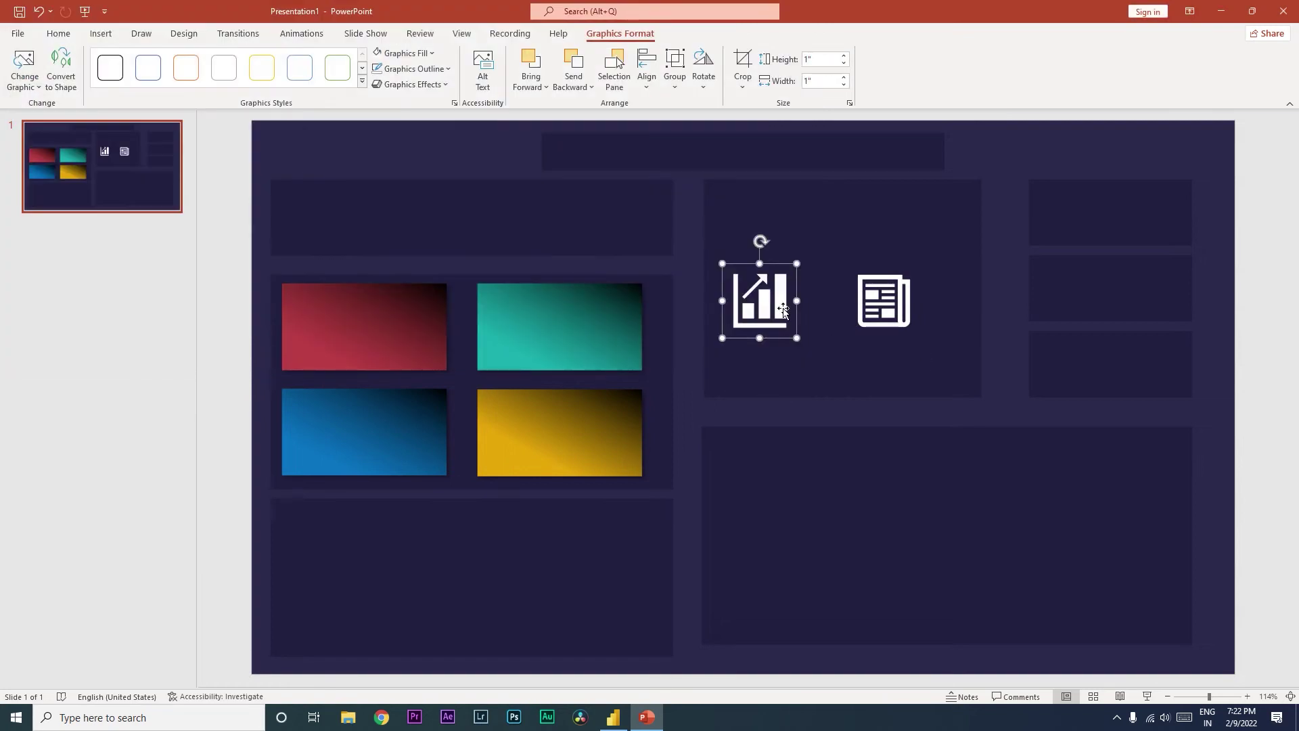
Save the chart icon again as PNG, overwriting Sales Icon.png
right_click(776, 303)
left_click(826, 515)
left_click(163, 313)
left_click(160, 323)
left_click(175, 184)
left_click(718, 349)
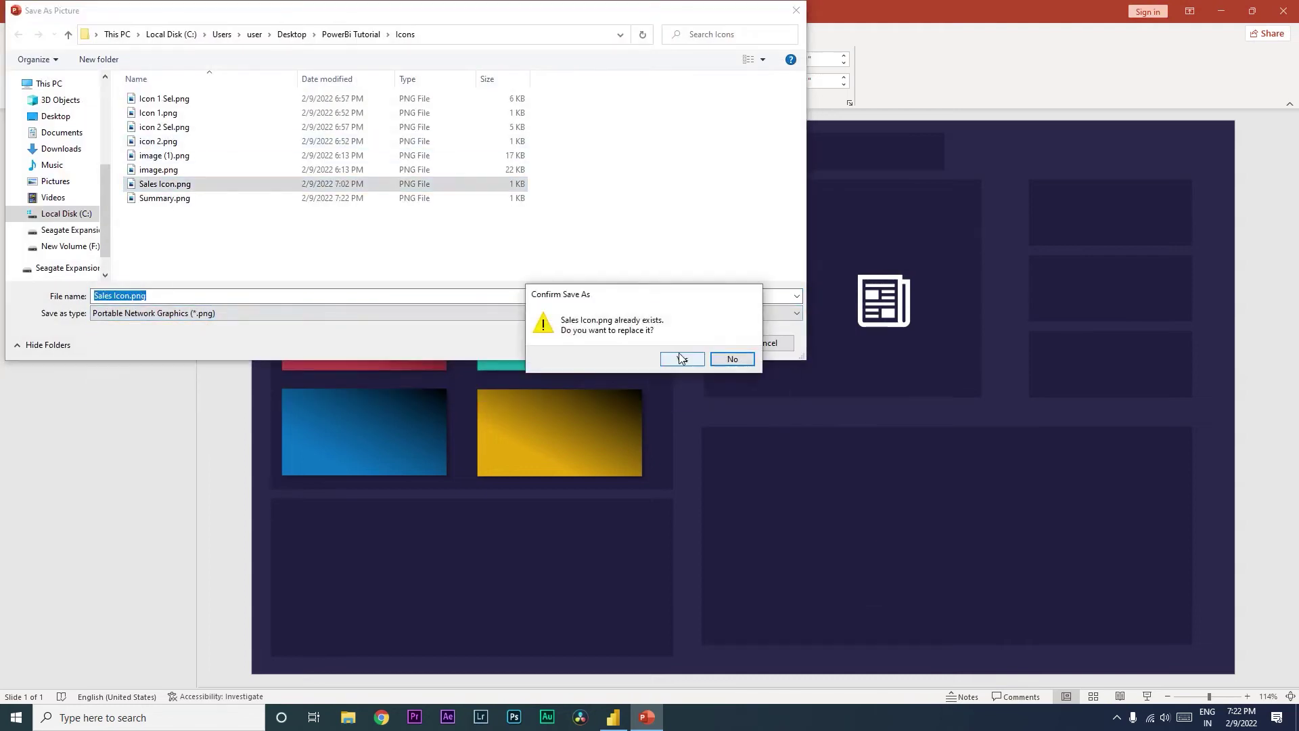
left_click(679, 353)
Export the newspaper icon as PNG over Summary.png and return to Power BI
left_click(886, 315)
right_click(889, 318)
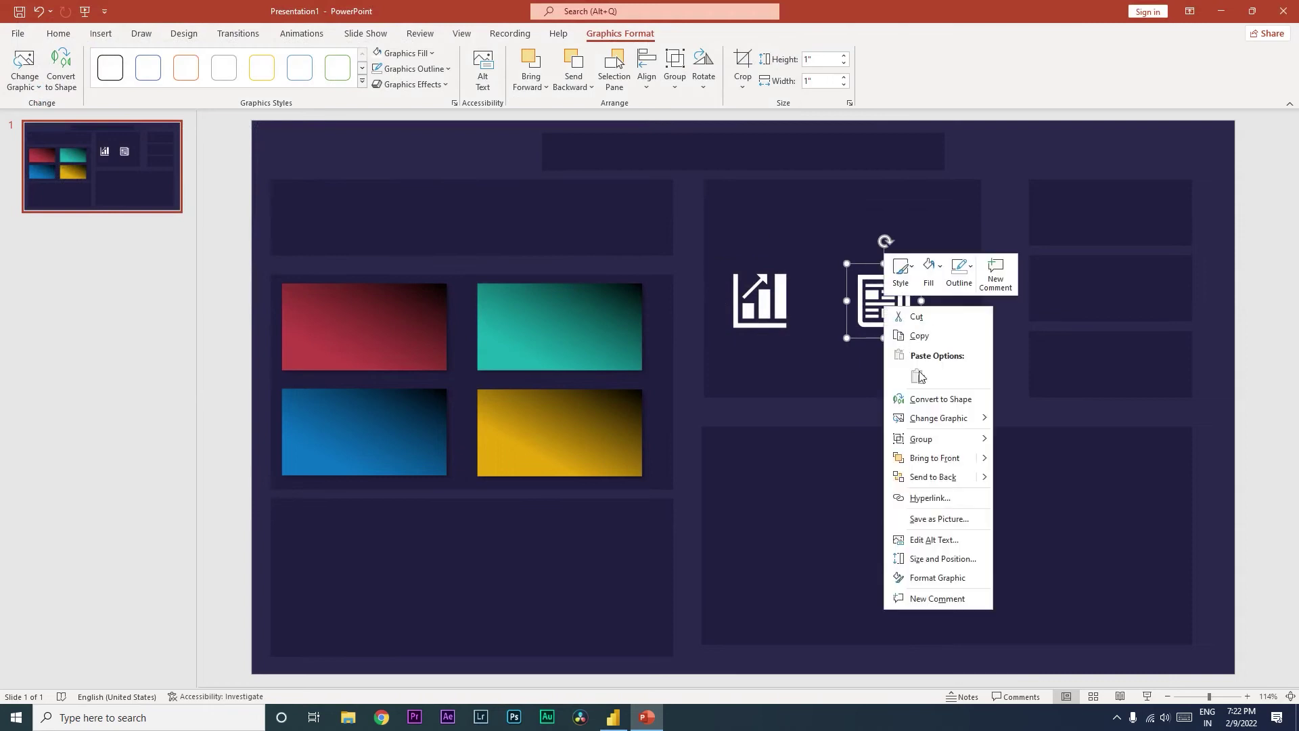
left_click(946, 519)
left_click(146, 312)
left_click(132, 324)
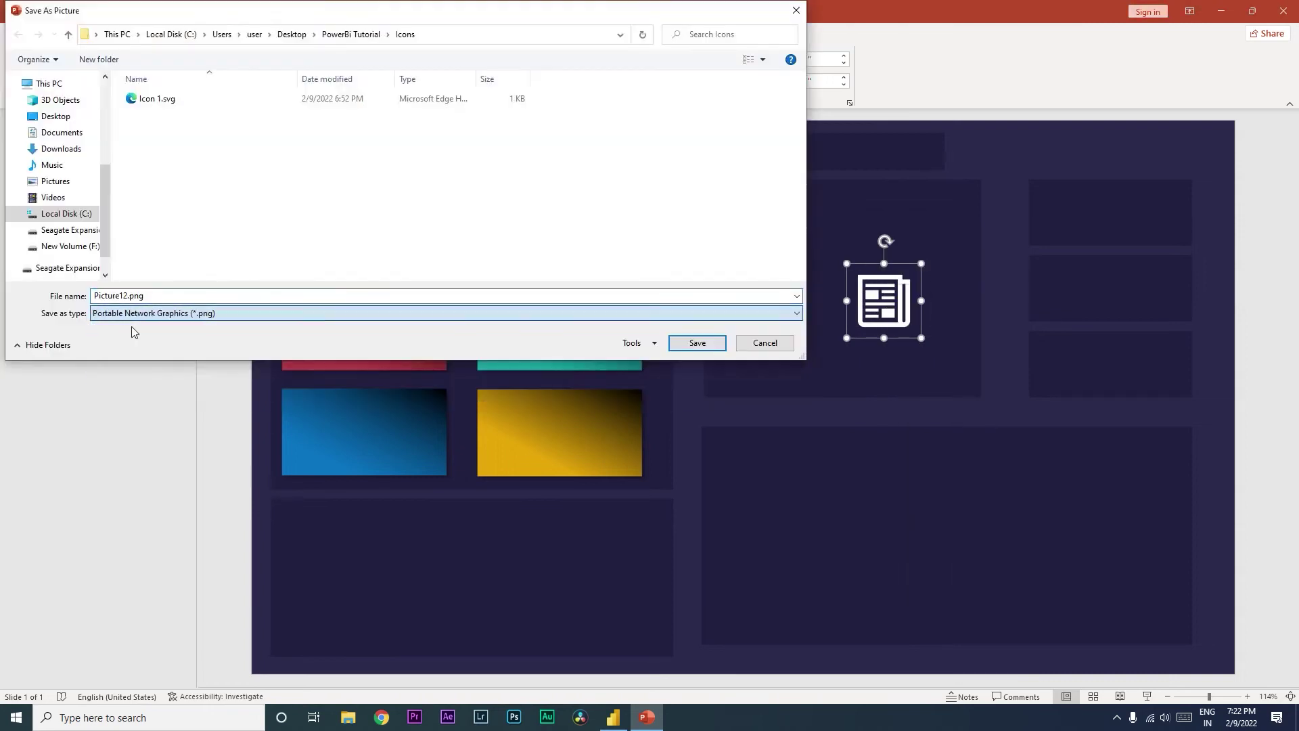
left_click(163, 198)
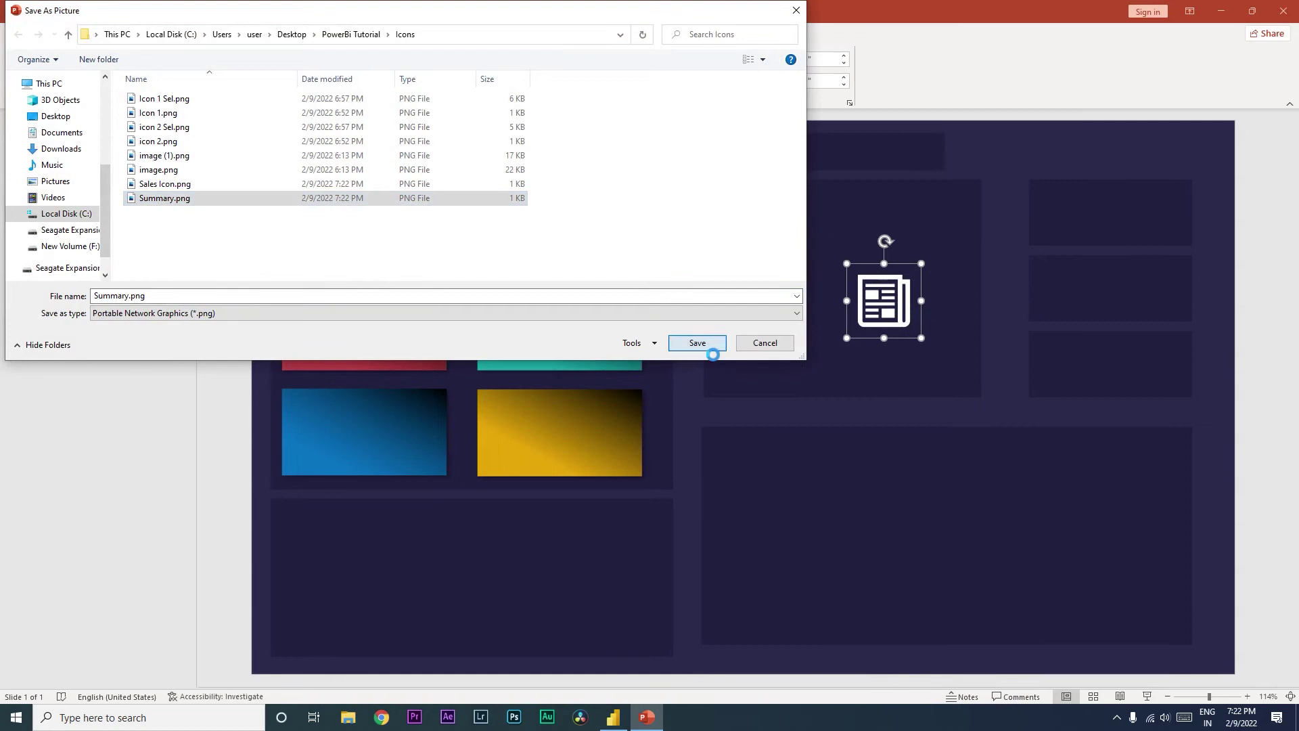
left_click(700, 345)
left_click(682, 359)
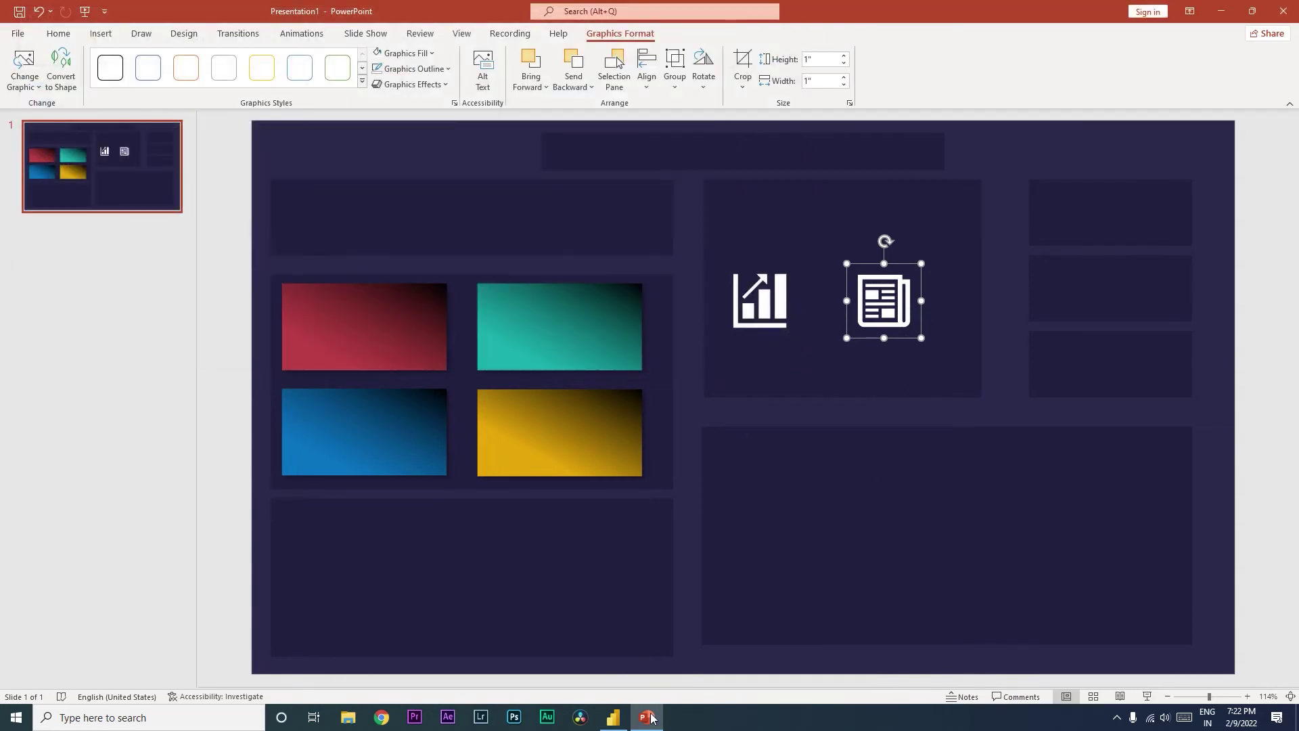
left_click(617, 723)
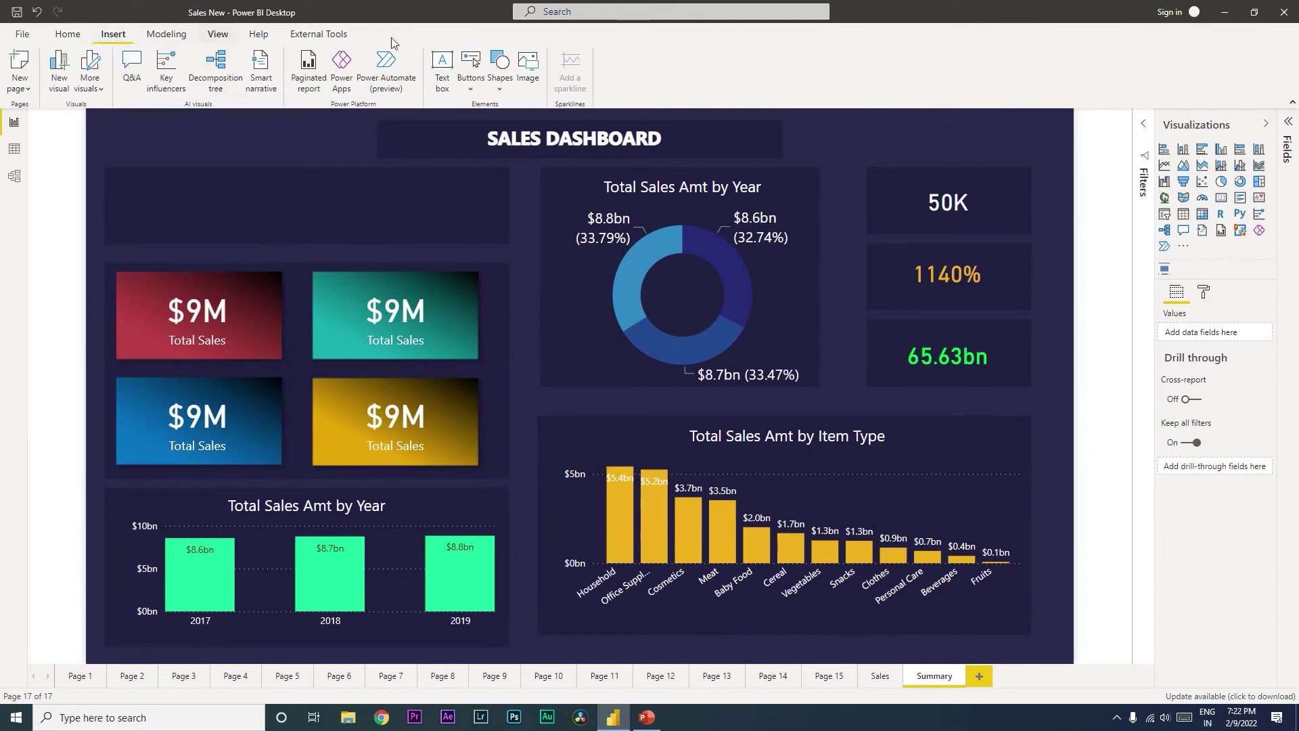
Insert a blank button and move it into the empty top-left panel
left_click(472, 86)
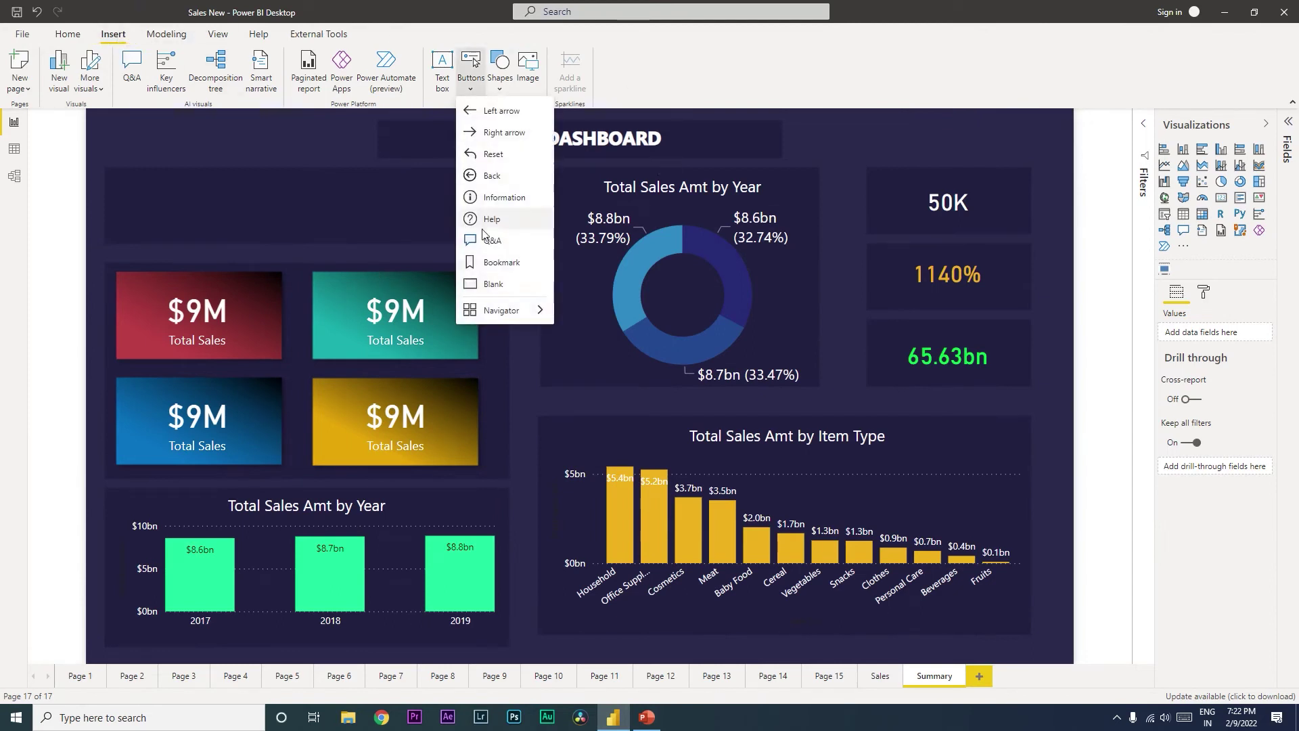
left_click(493, 284)
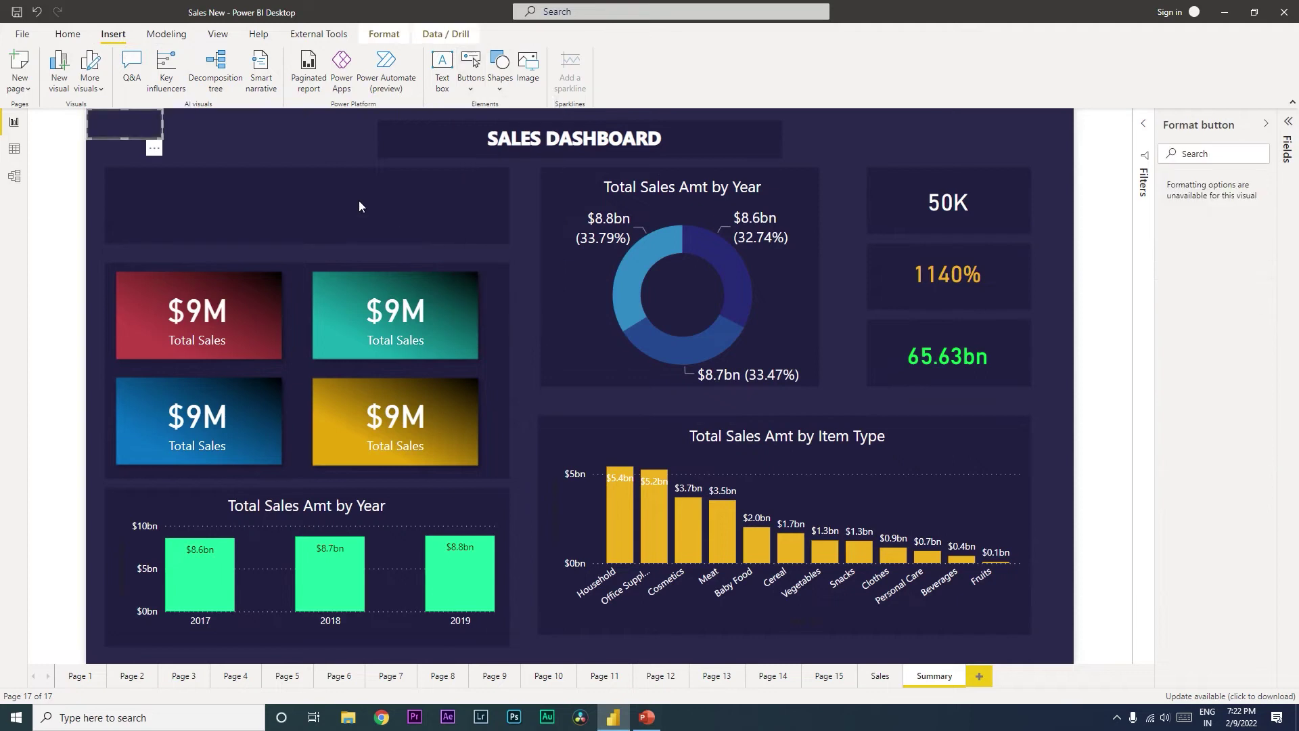
left_click_drag(173, 156, 194, 213)
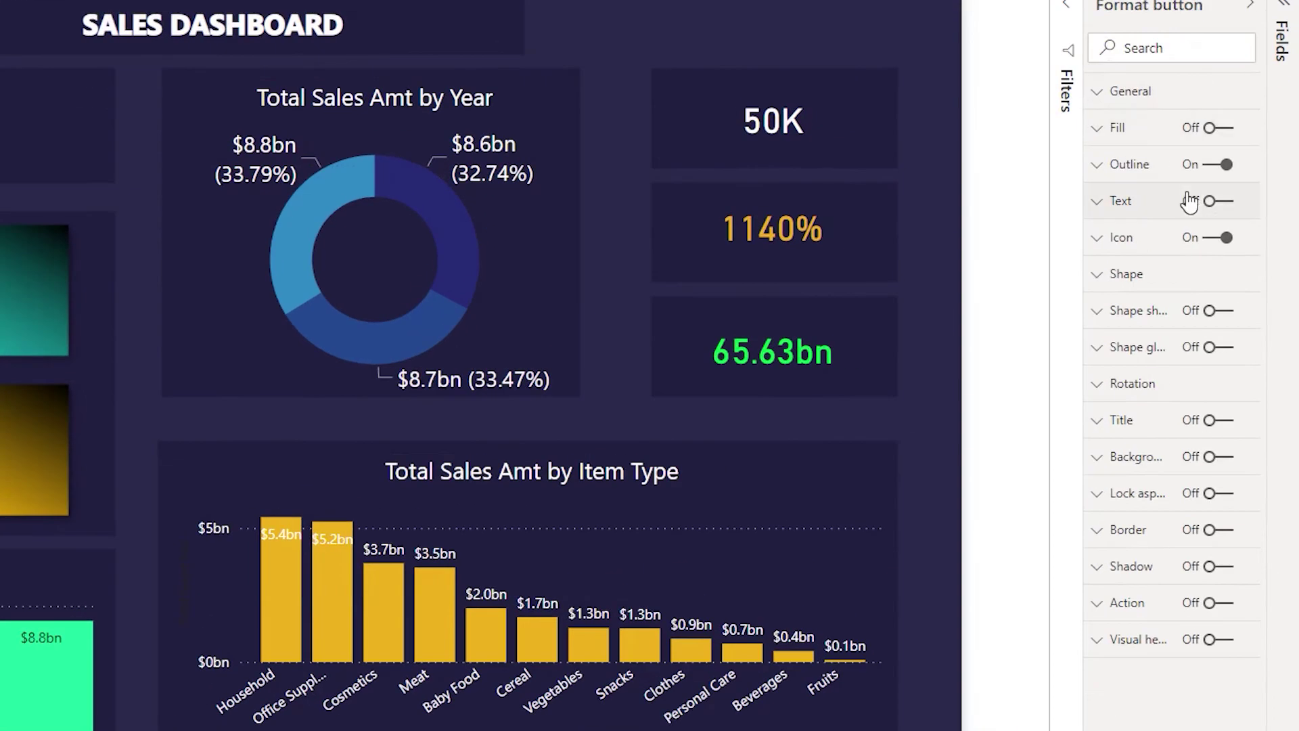
Turn off the button's icon and outline, turn on fill, and add a fill image
left_click(1226, 241)
left_click(1224, 168)
left_click(1206, 132)
left_click(1115, 133)
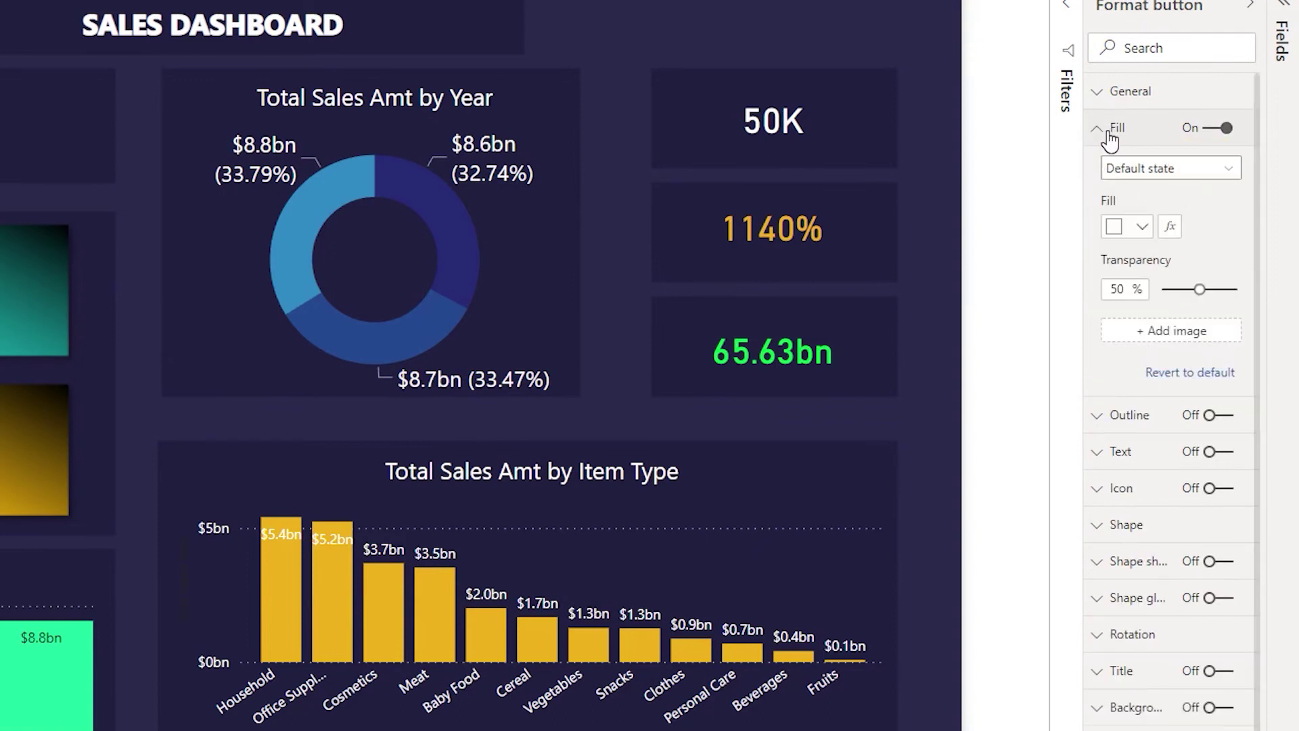
left_click(1172, 337)
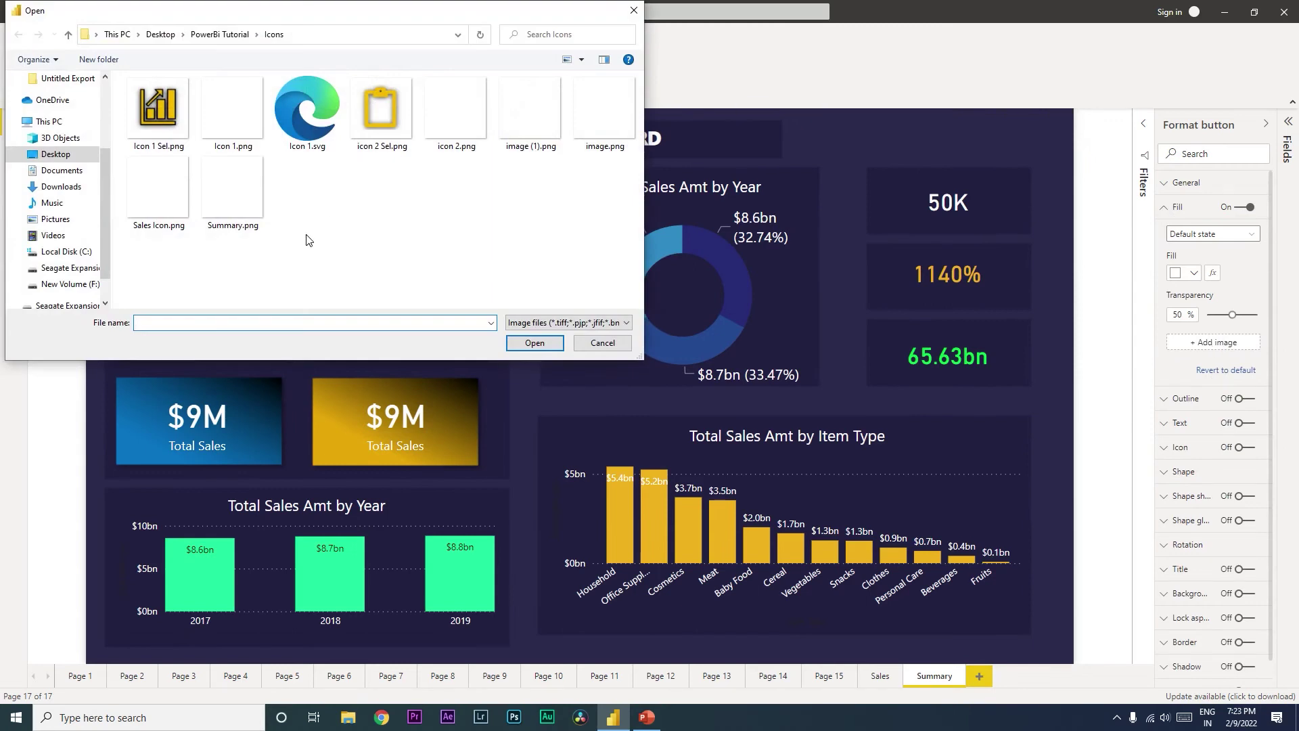
Fill the button with Summary.png on dark navy at 0% transparency, nudged slightly up
double_click(230, 196)
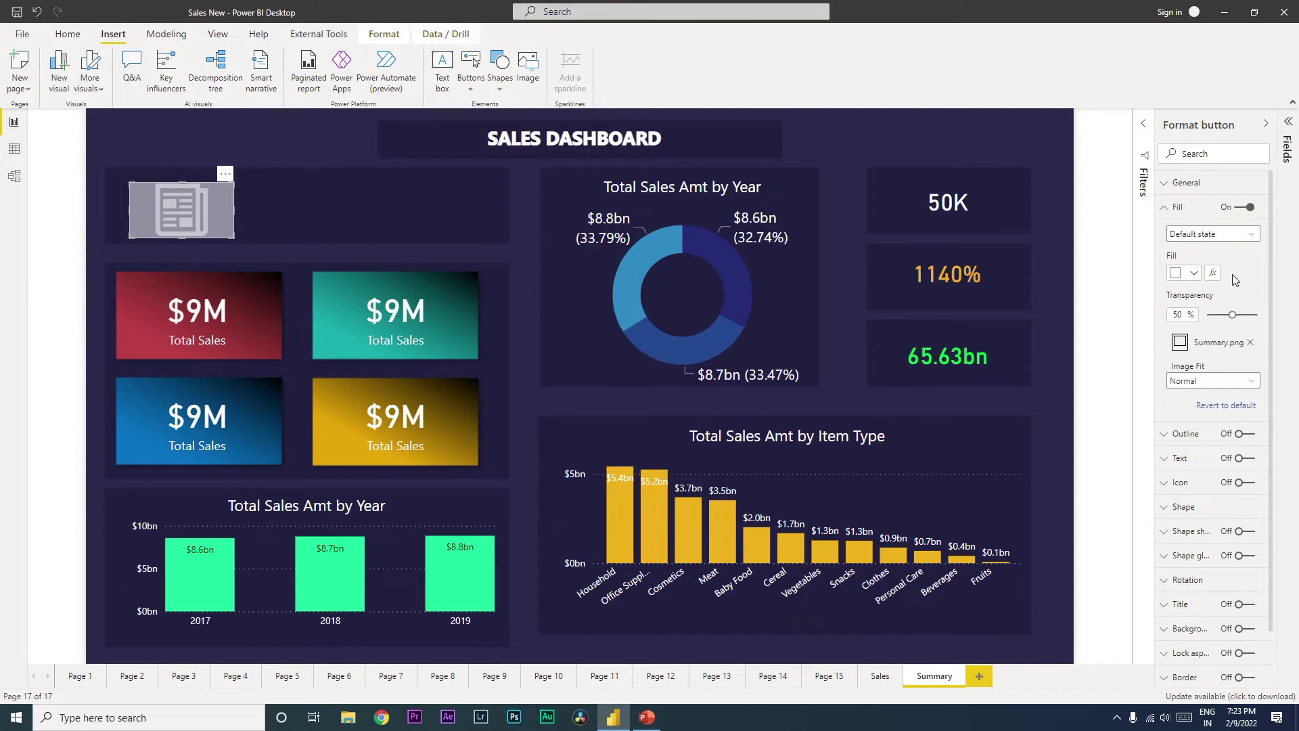
left_click(1197, 273)
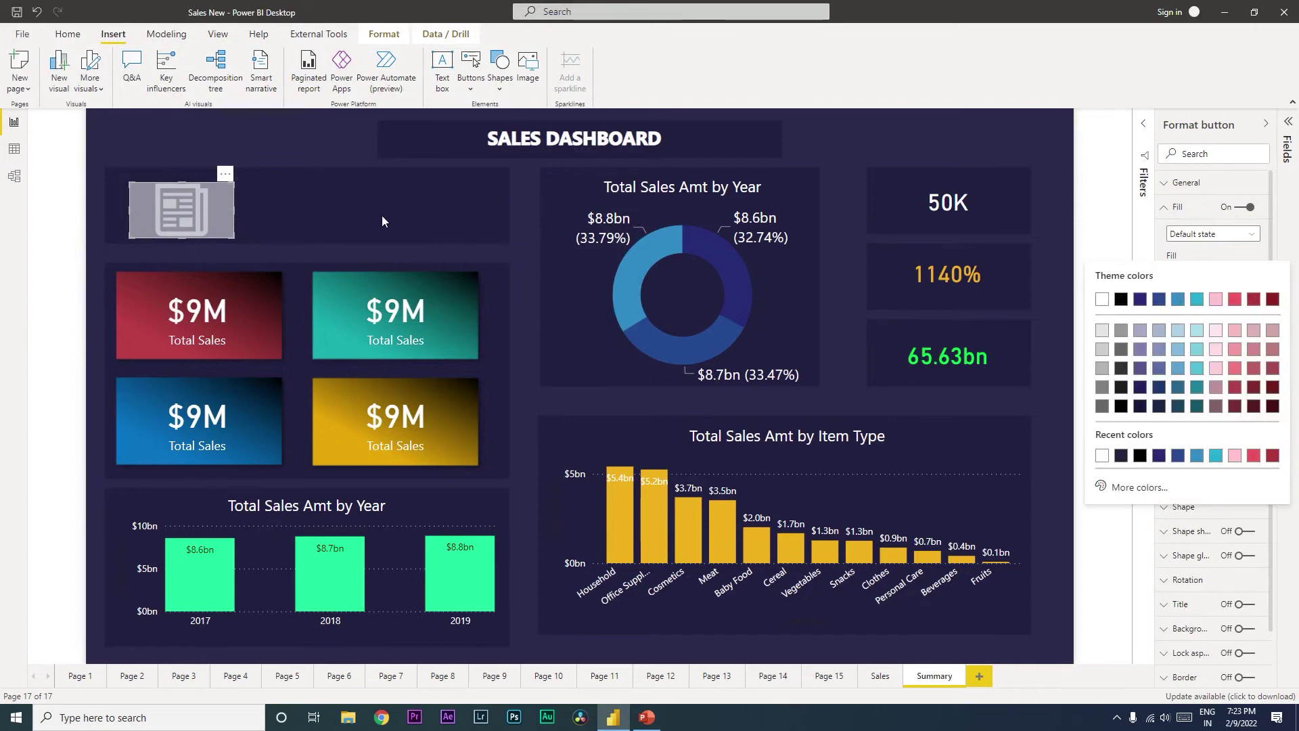
left_click(1127, 457)
left_click_drag(218, 208, 209, 216)
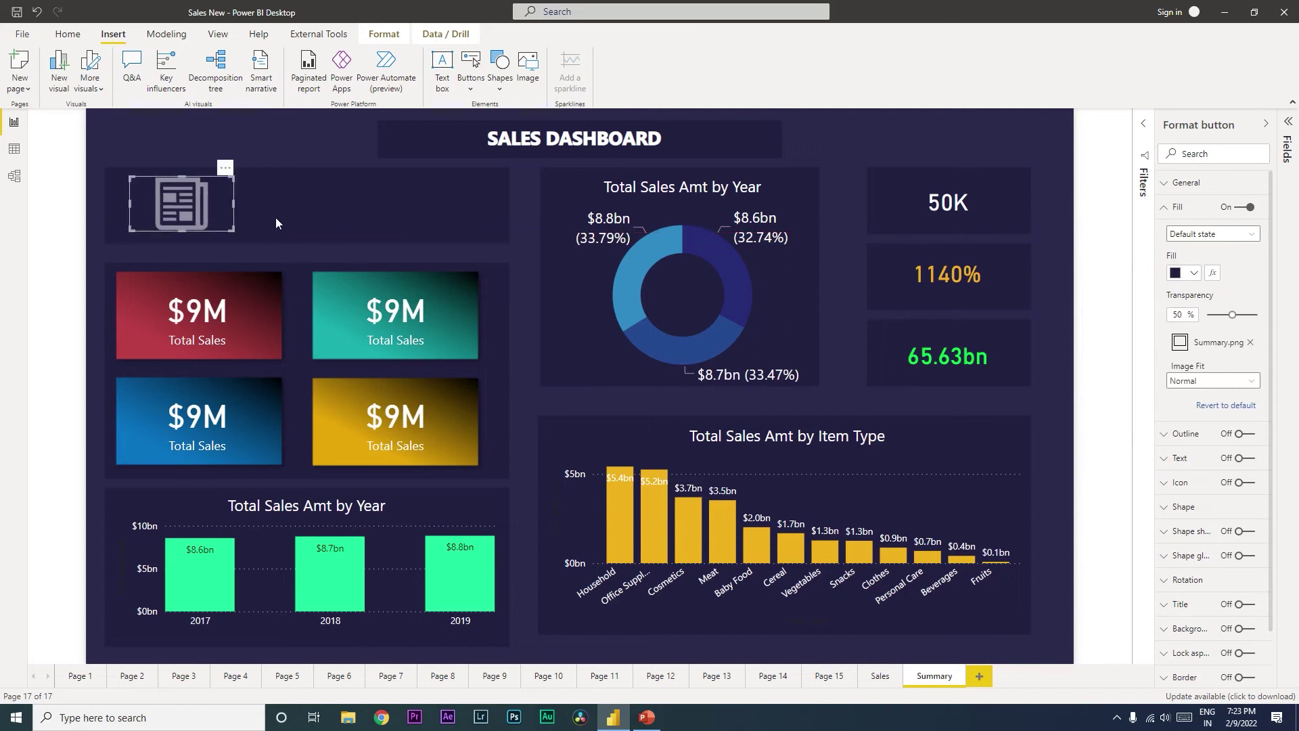
left_click_drag(1244, 325, 1201, 328)
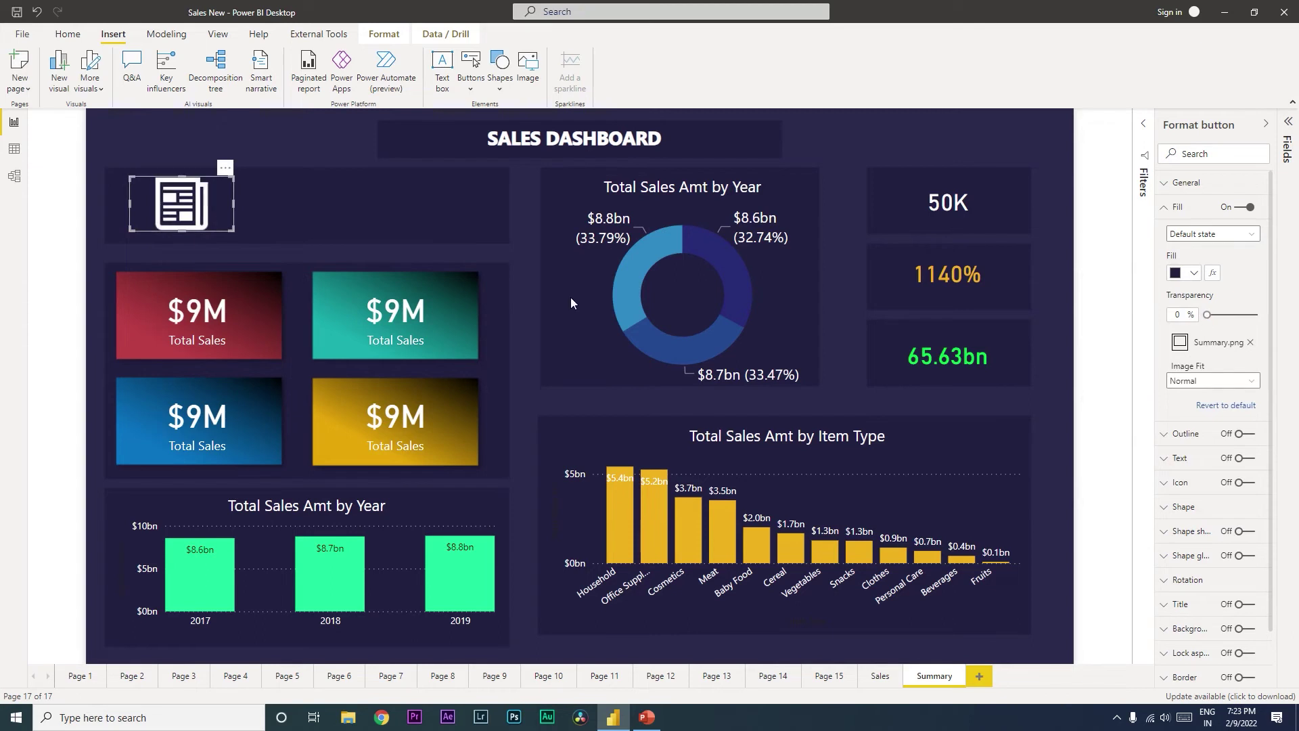
left_click(338, 200)
left_click(194, 223)
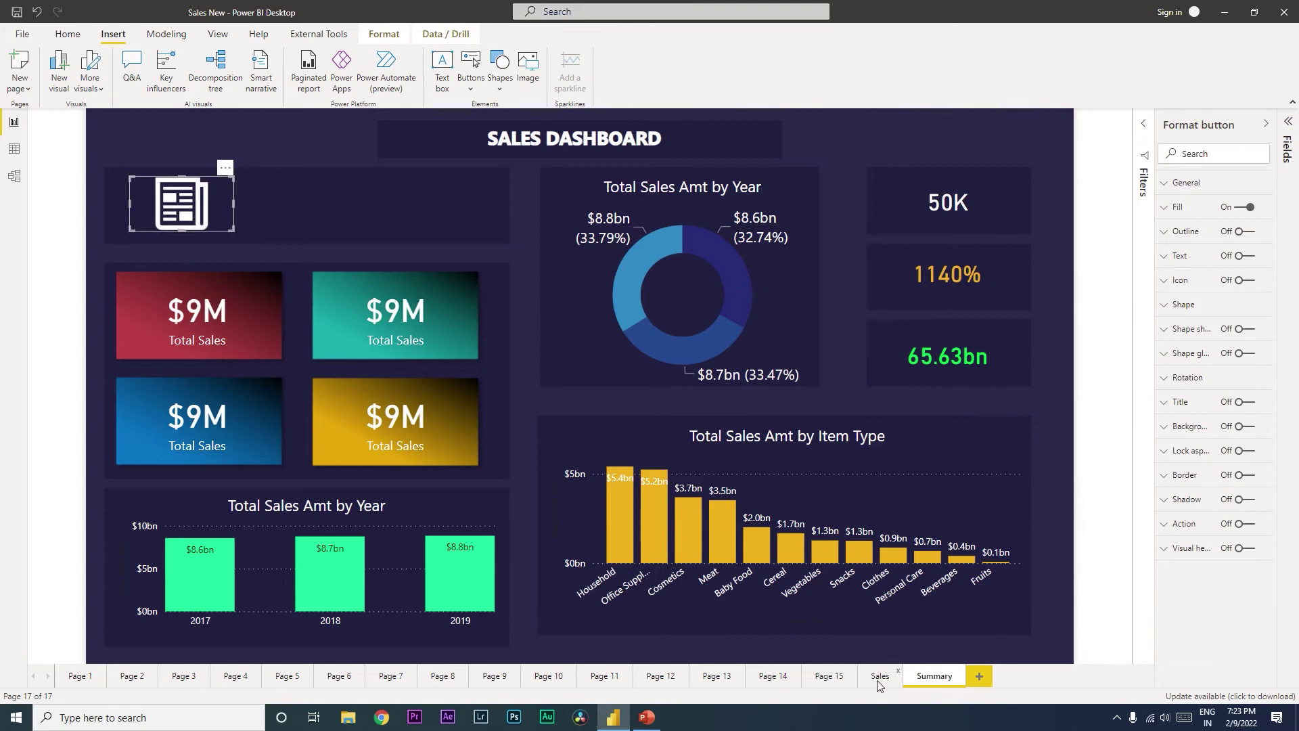
Copy the newspaper button to its right and swap its fill image to Sales Icon.png
key("ctrl+c")
key("ctrl+v")
left_click_drag(179, 207, 298, 213)
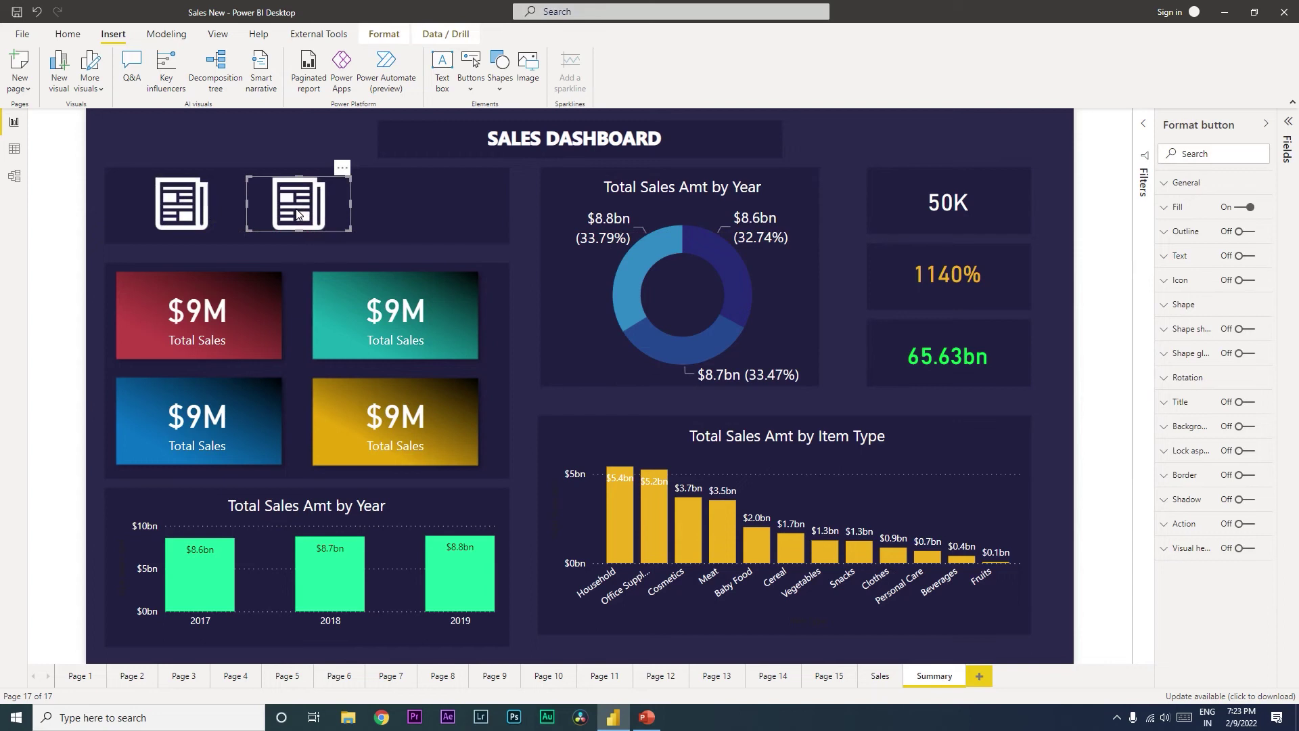
left_click(1169, 208)
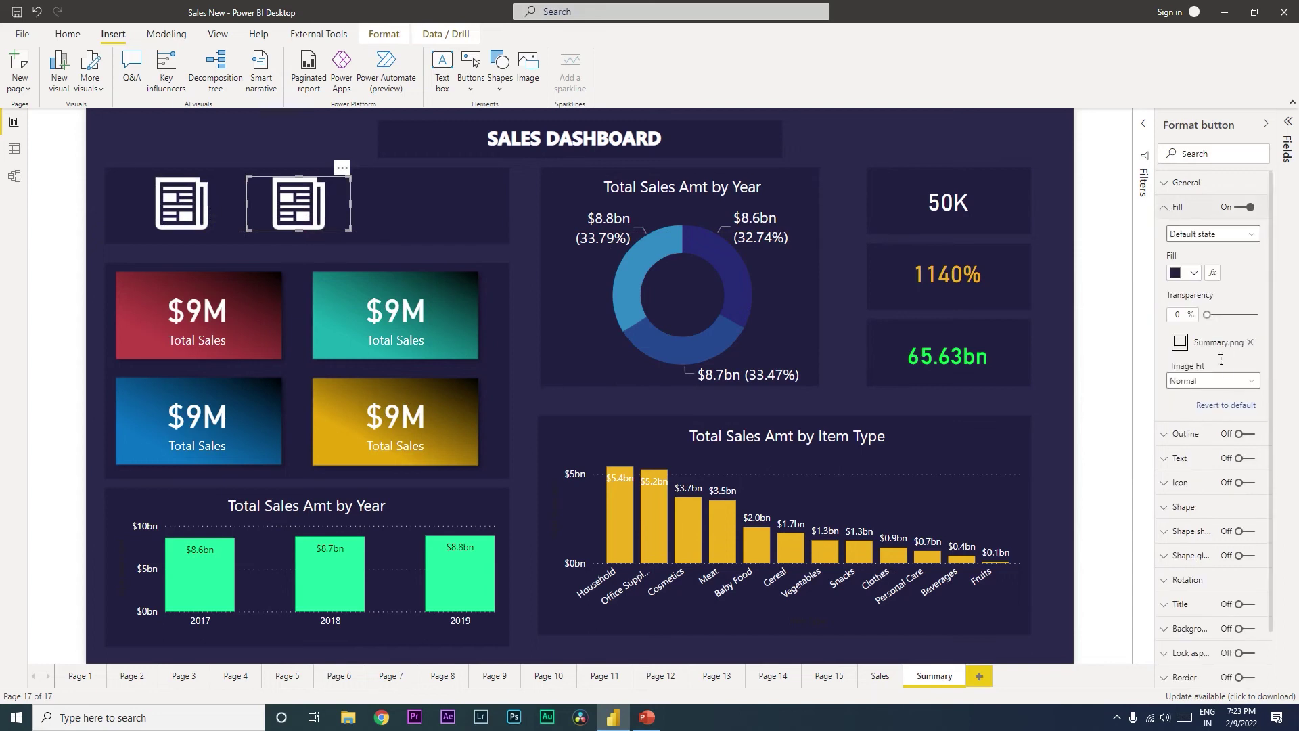
left_click(1251, 343)
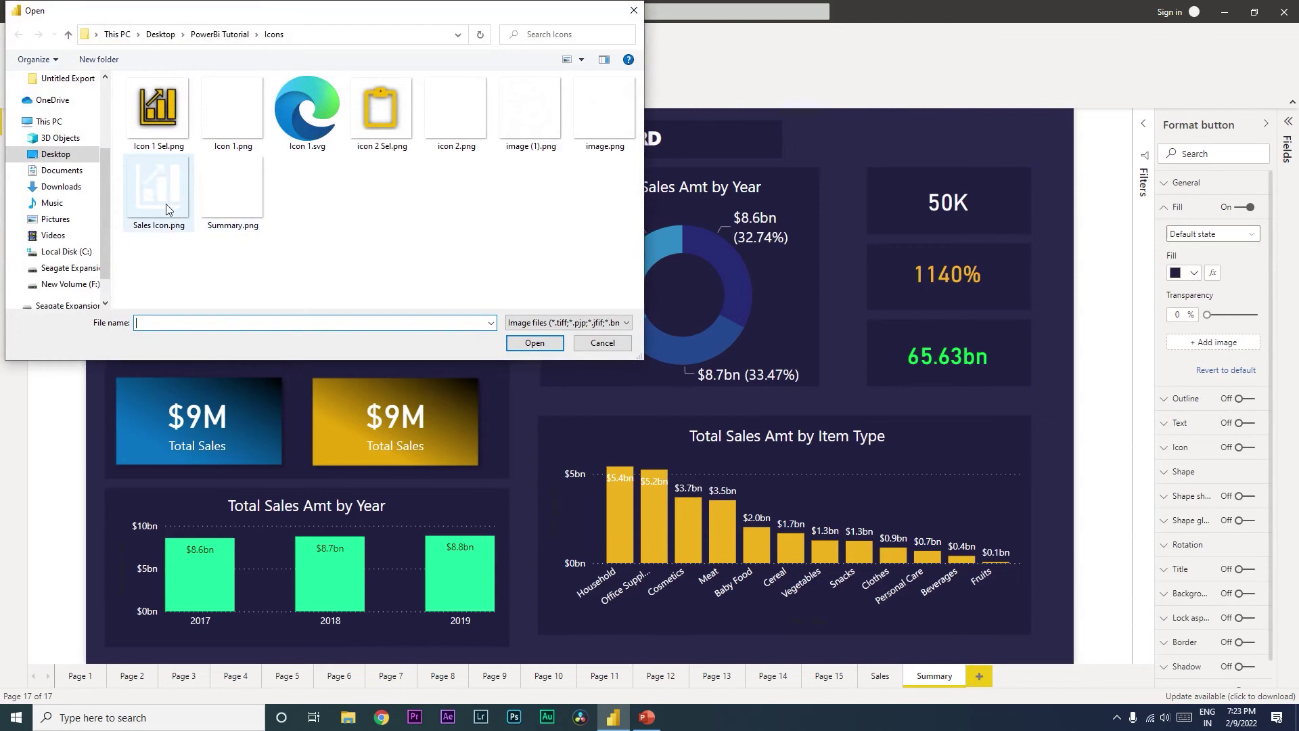
double_click(167, 209)
left_click(395, 205)
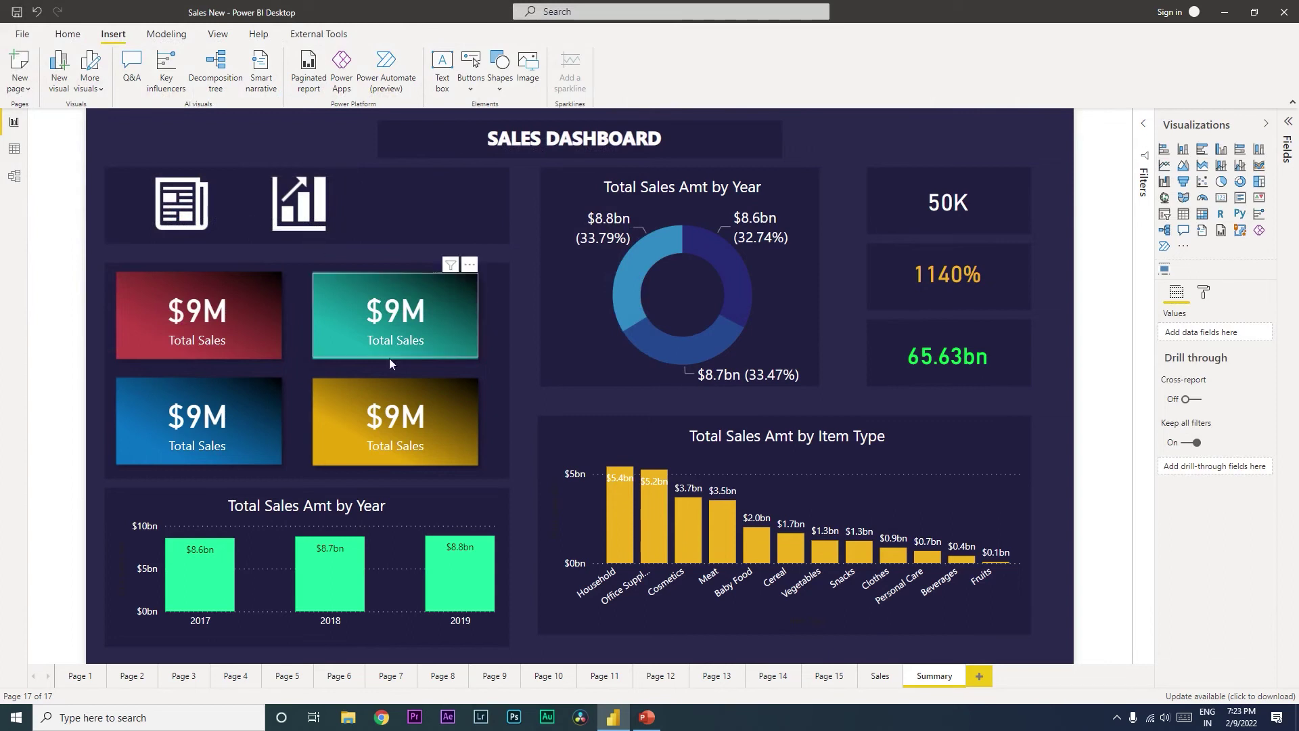
Set the chart button's default fill transparency to 50%
left_click(302, 218)
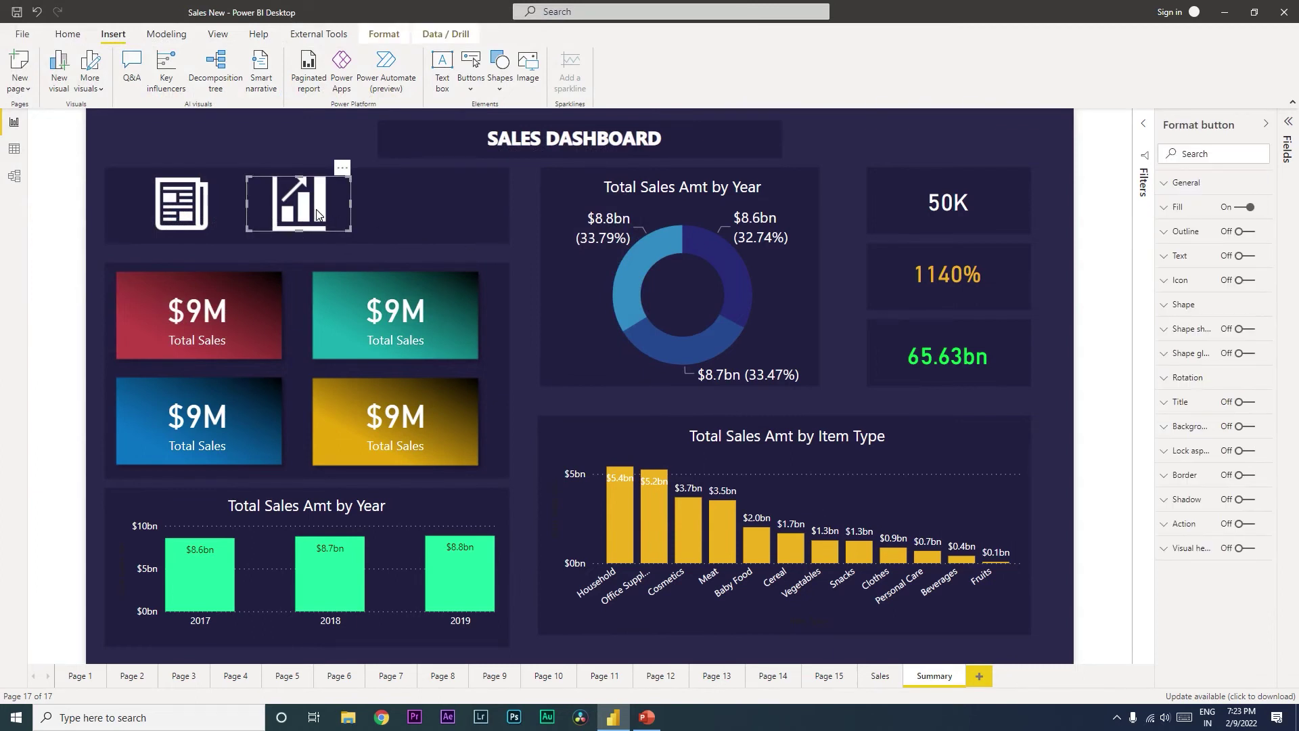
left_click(1175, 210)
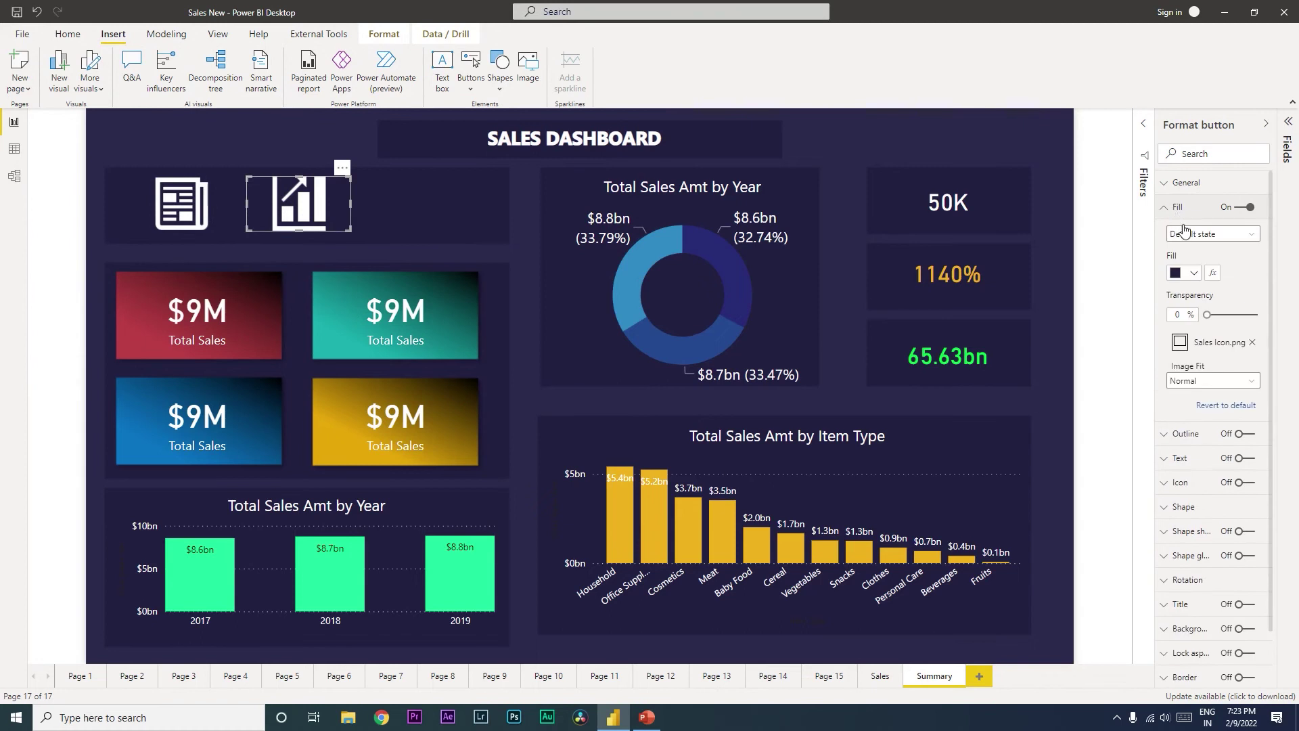
double_click(1178, 316)
type("5")
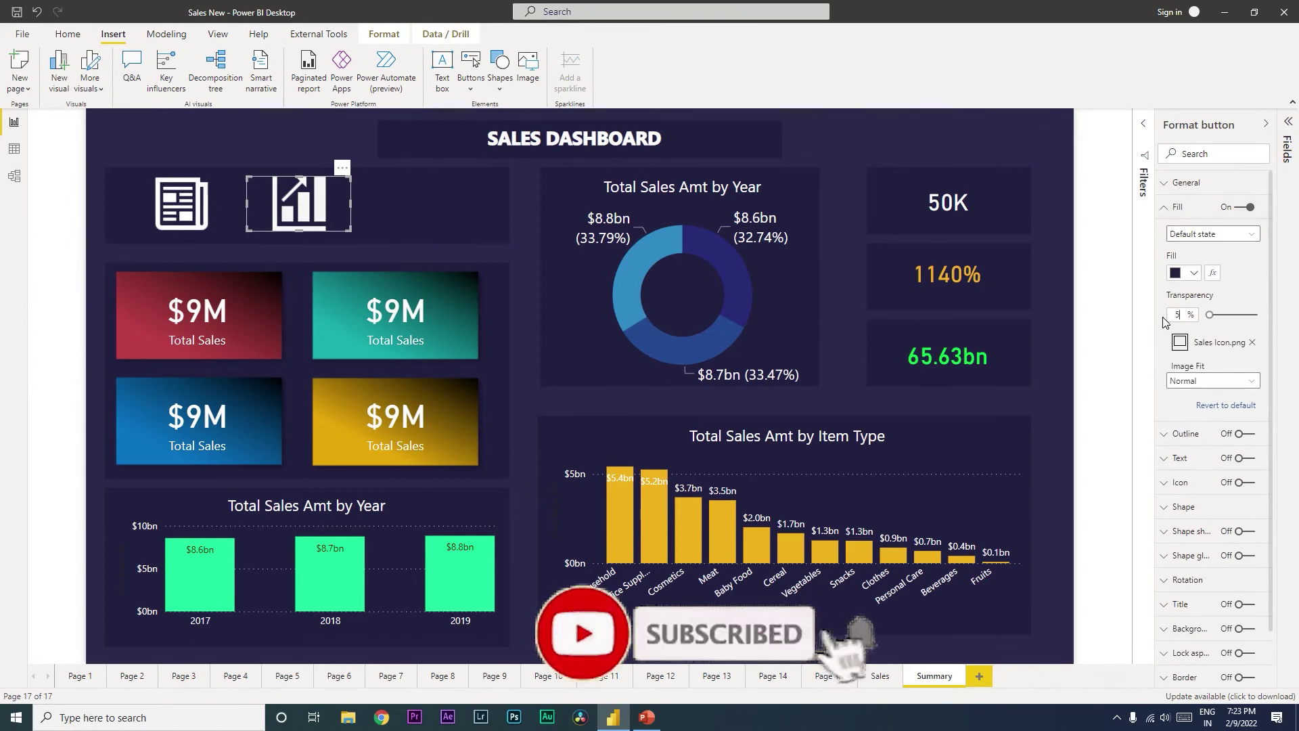
type("0")
key("Return")
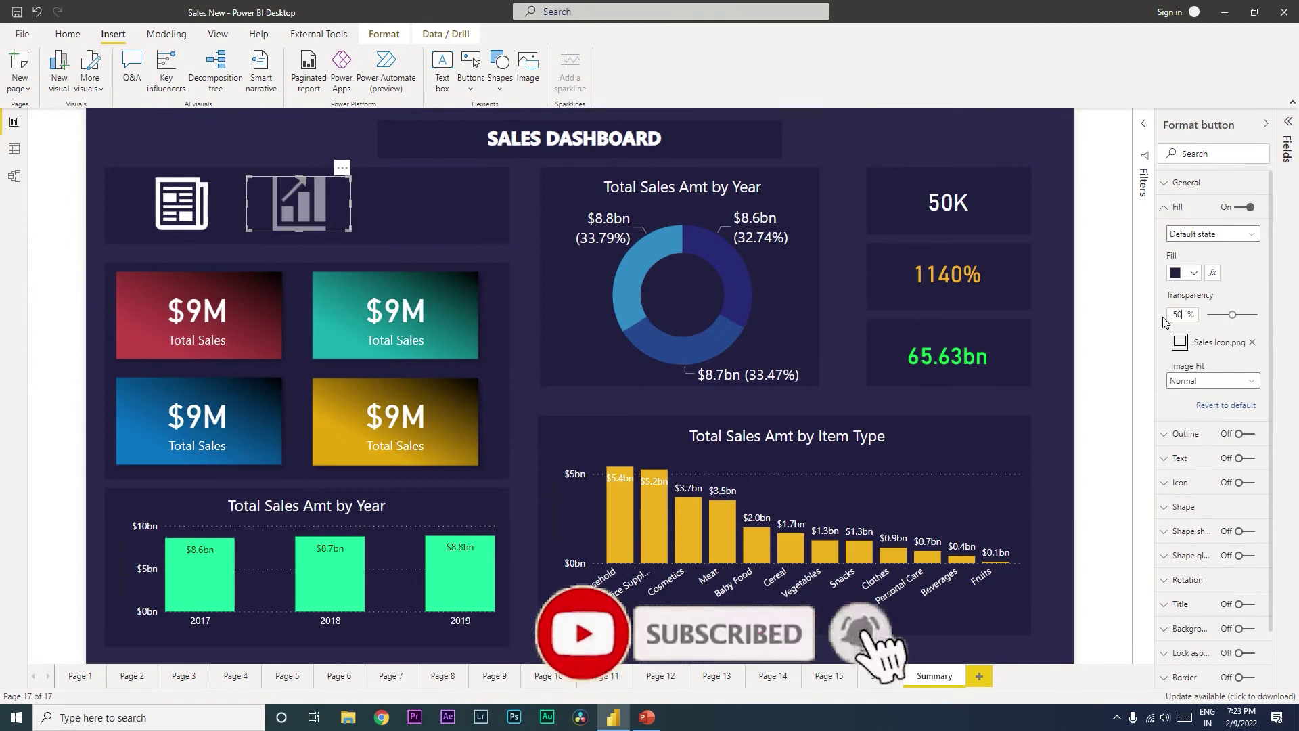
left_click(508, 229)
Set the chart button's On hover fill transparency to 0%
left_click(302, 203)
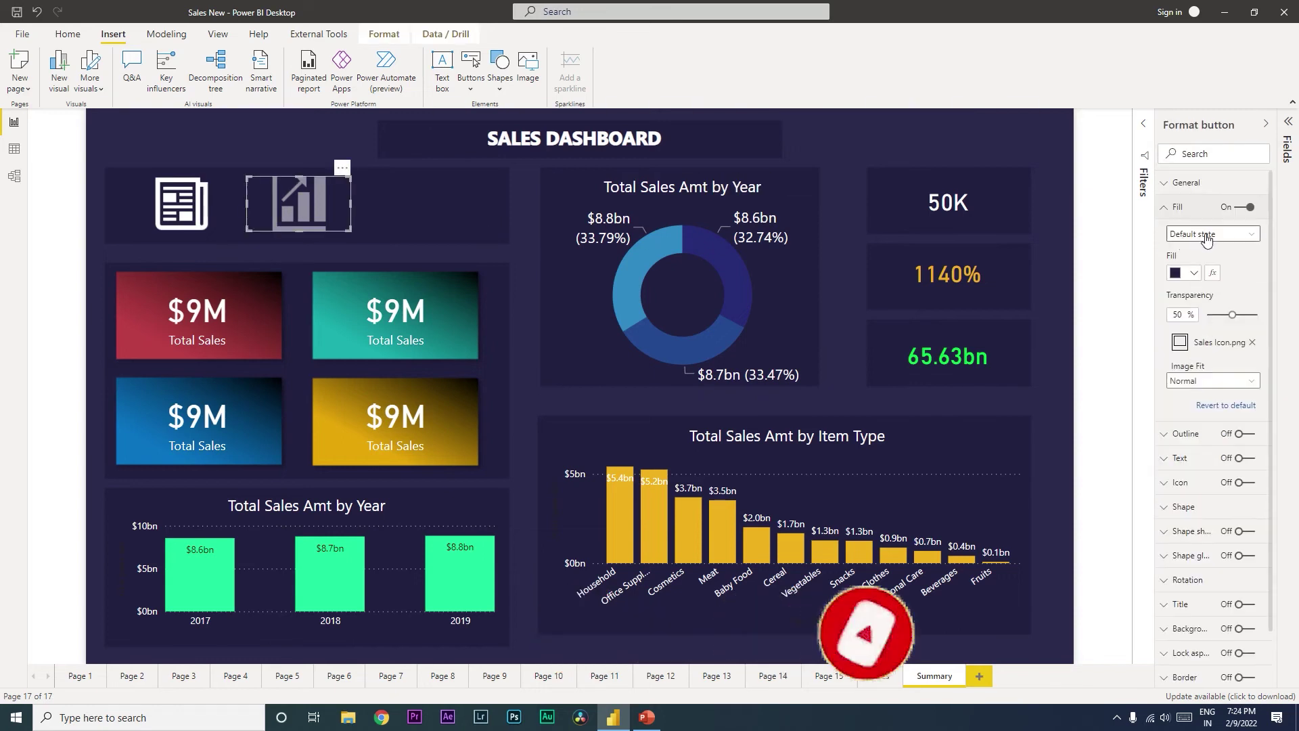
left_click(1212, 233)
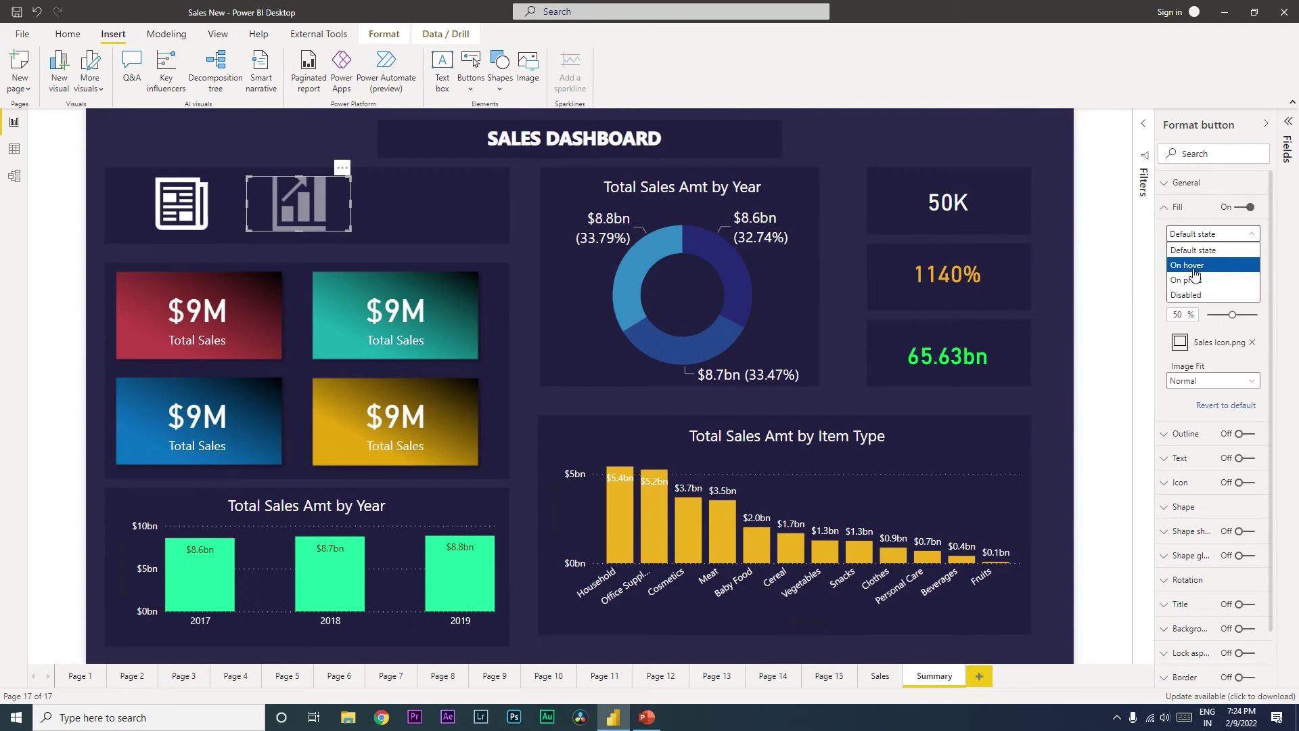
left_click(1189, 265)
left_click_drag(1241, 319, 1195, 323)
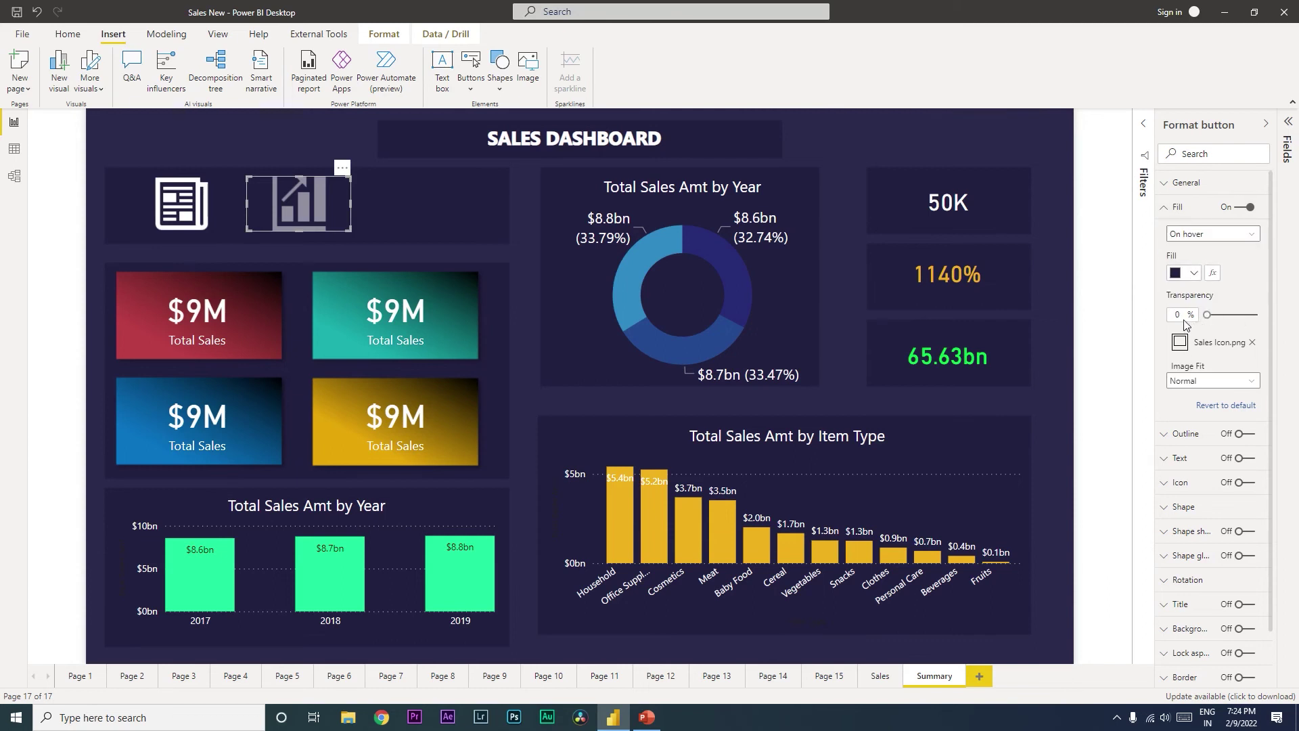
left_click(474, 253)
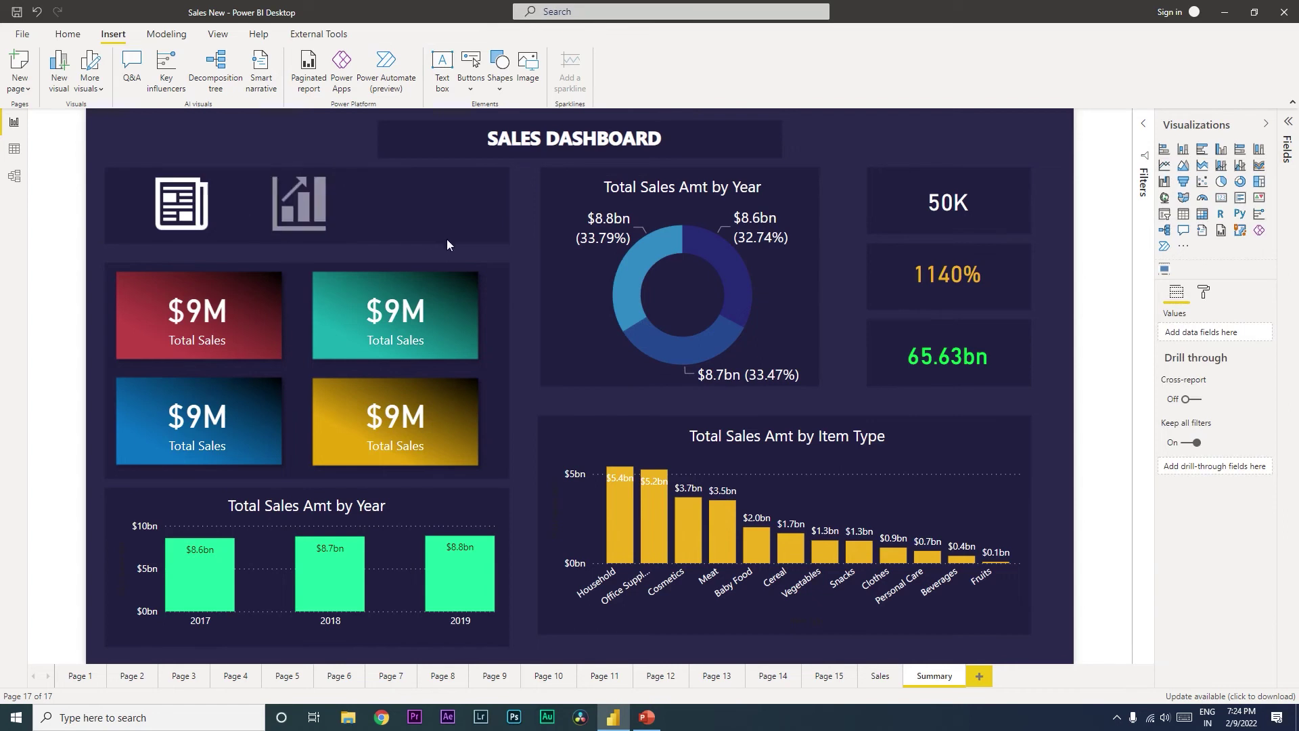
Copy both navigation buttons and paste them onto the Sales page
left_click(301, 206)
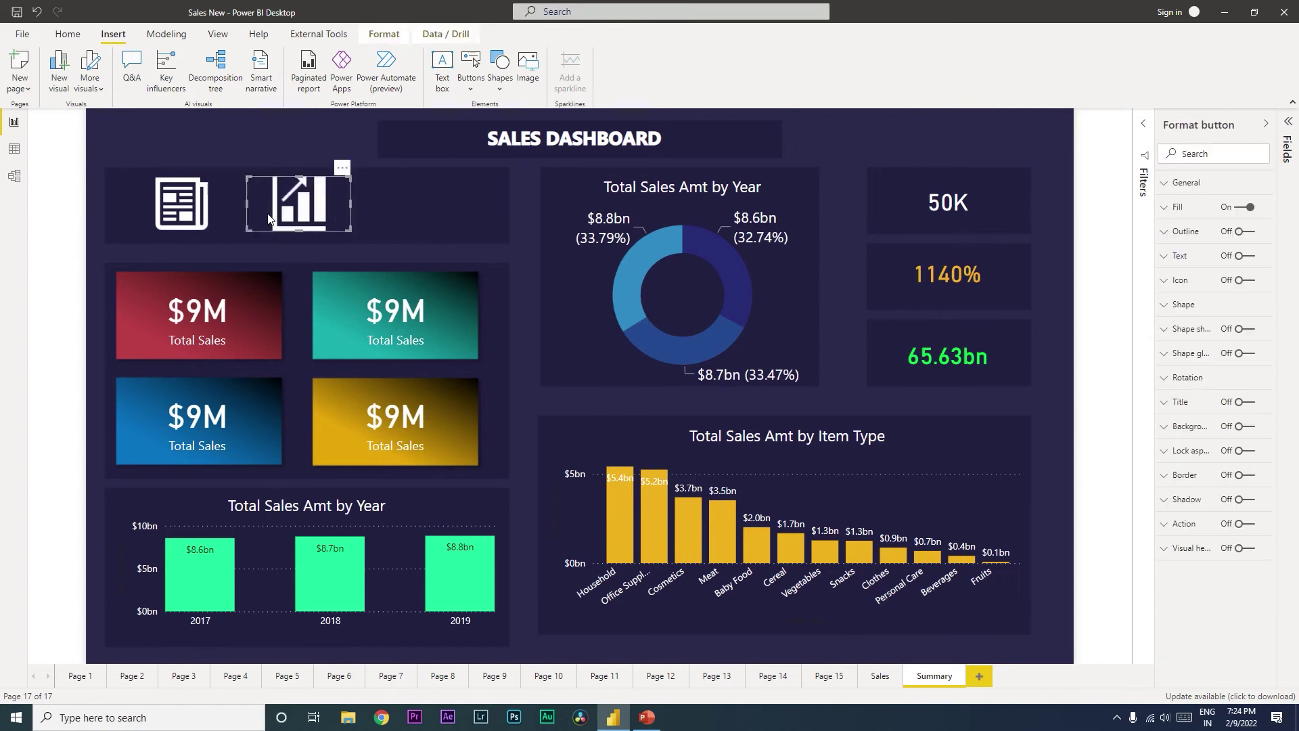
left_click(195, 210, "ctrl")
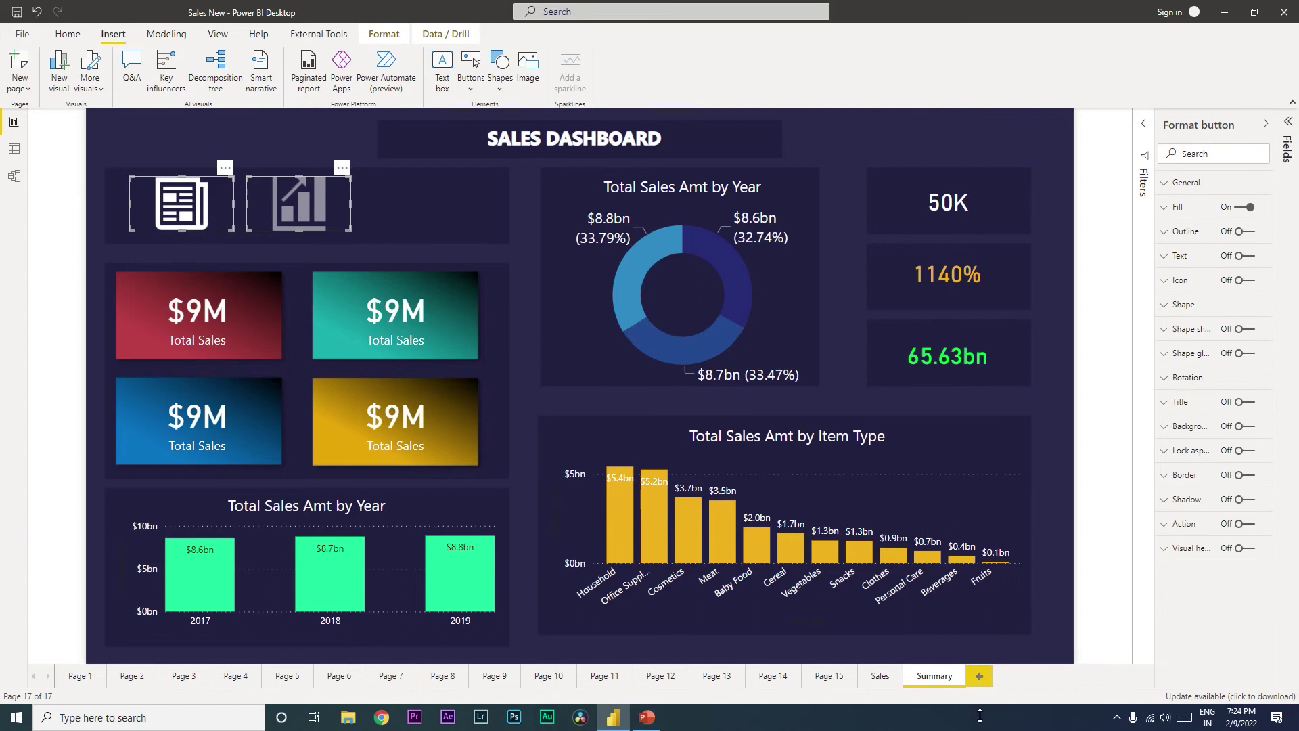
key("ctrl+Page_Up")
key("ctrl+v")
Check the On hover fill state on both the chart and newspaper buttons
left_click(310, 220)
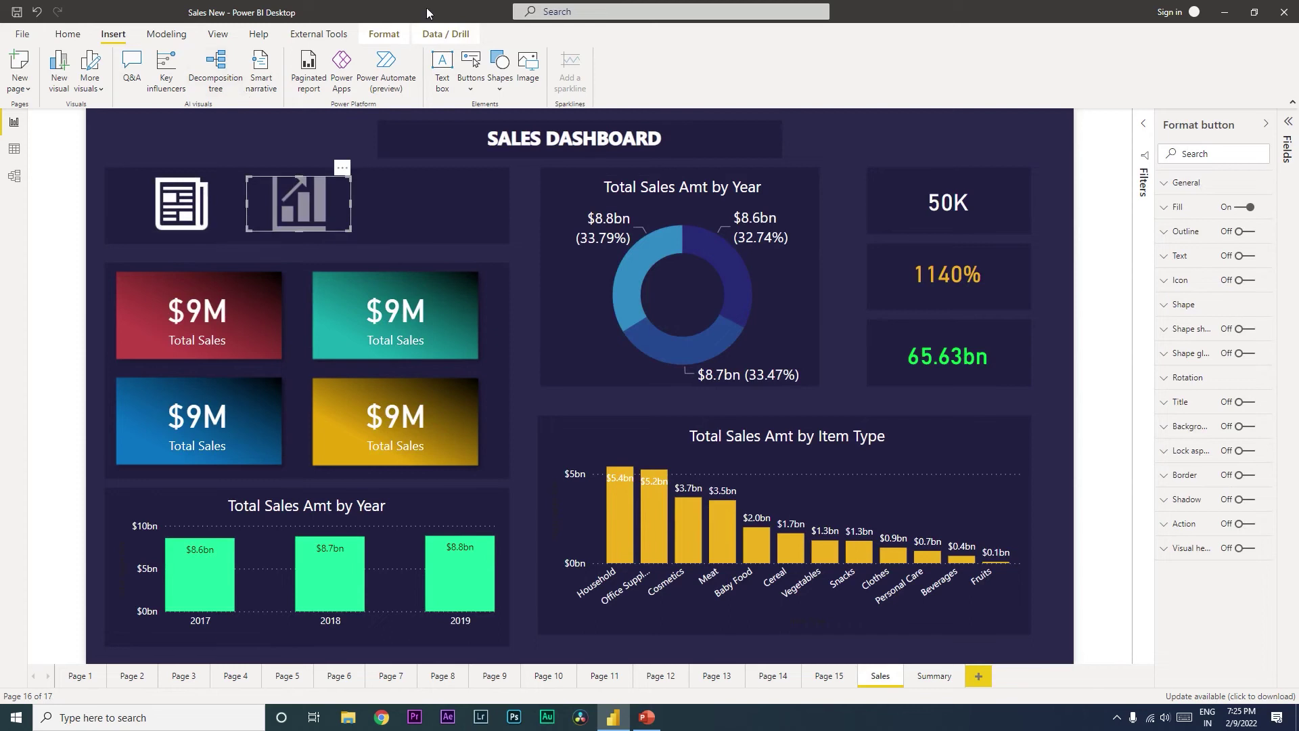
left_click(1174, 214)
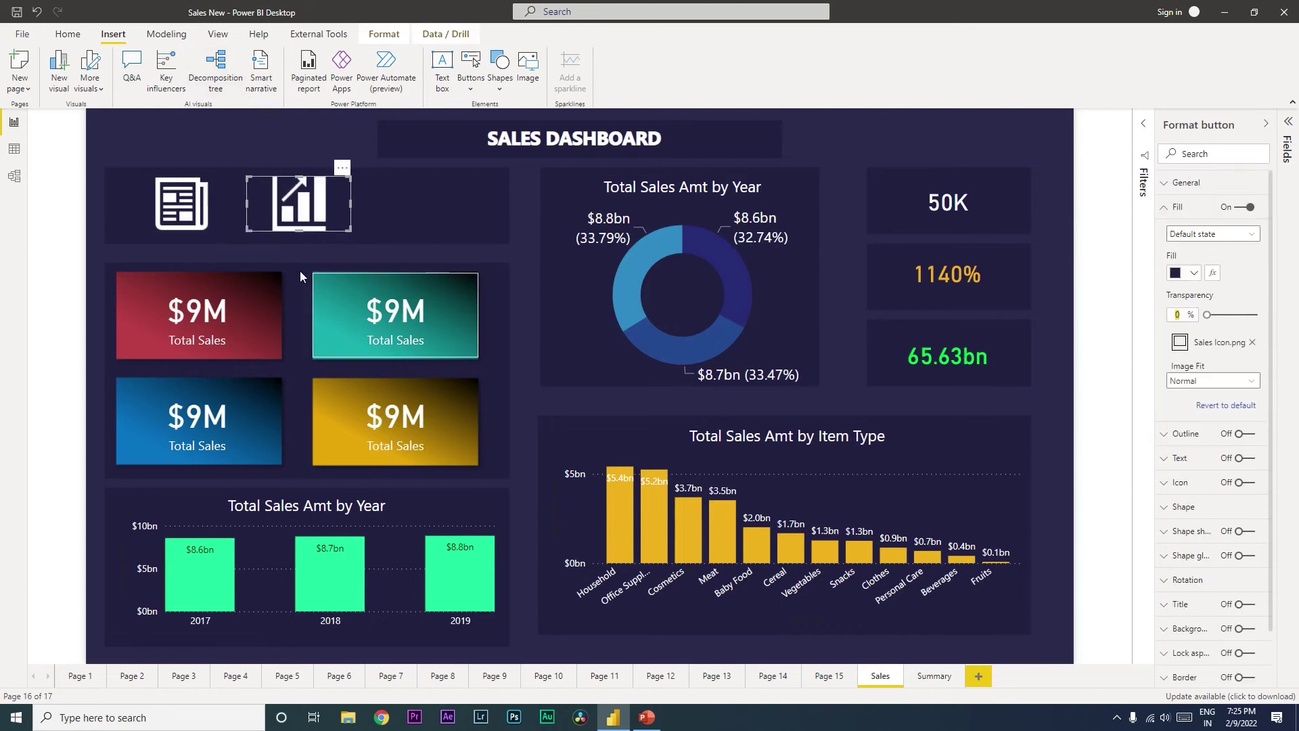
left_click(1202, 235)
left_click(1190, 265)
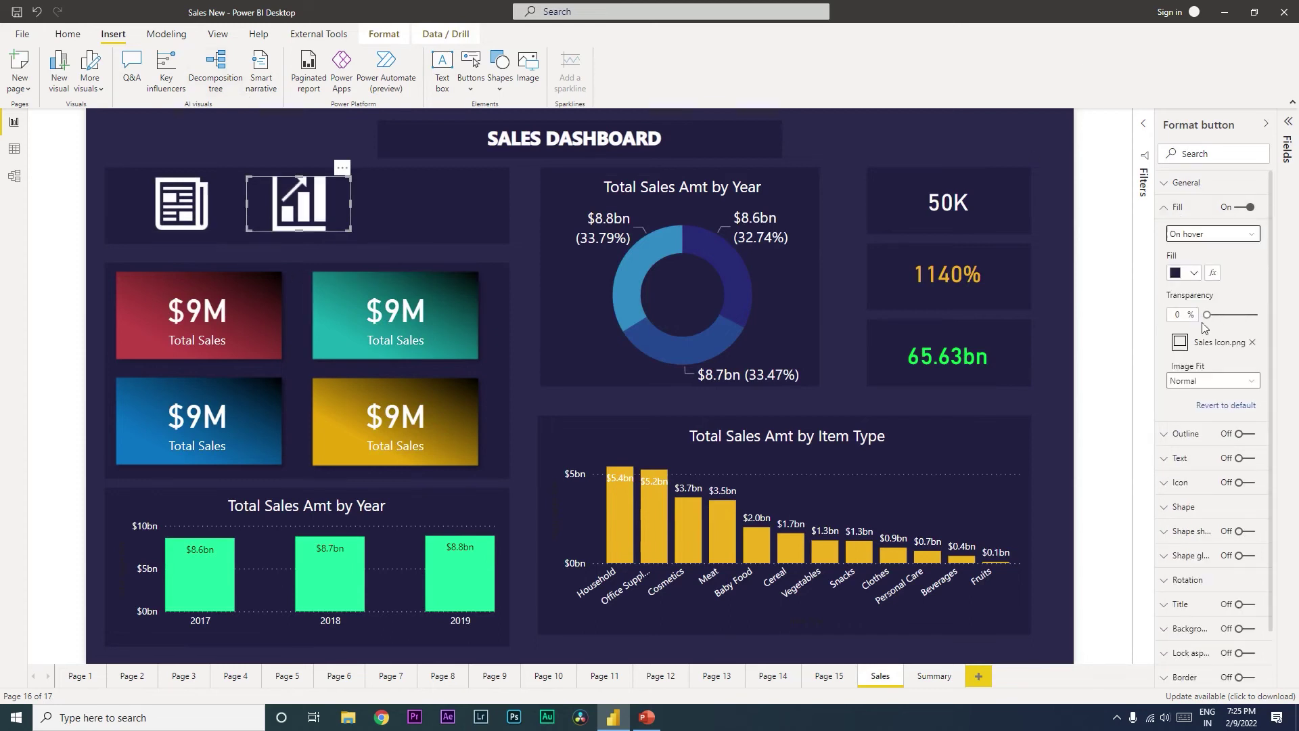
left_click(186, 220)
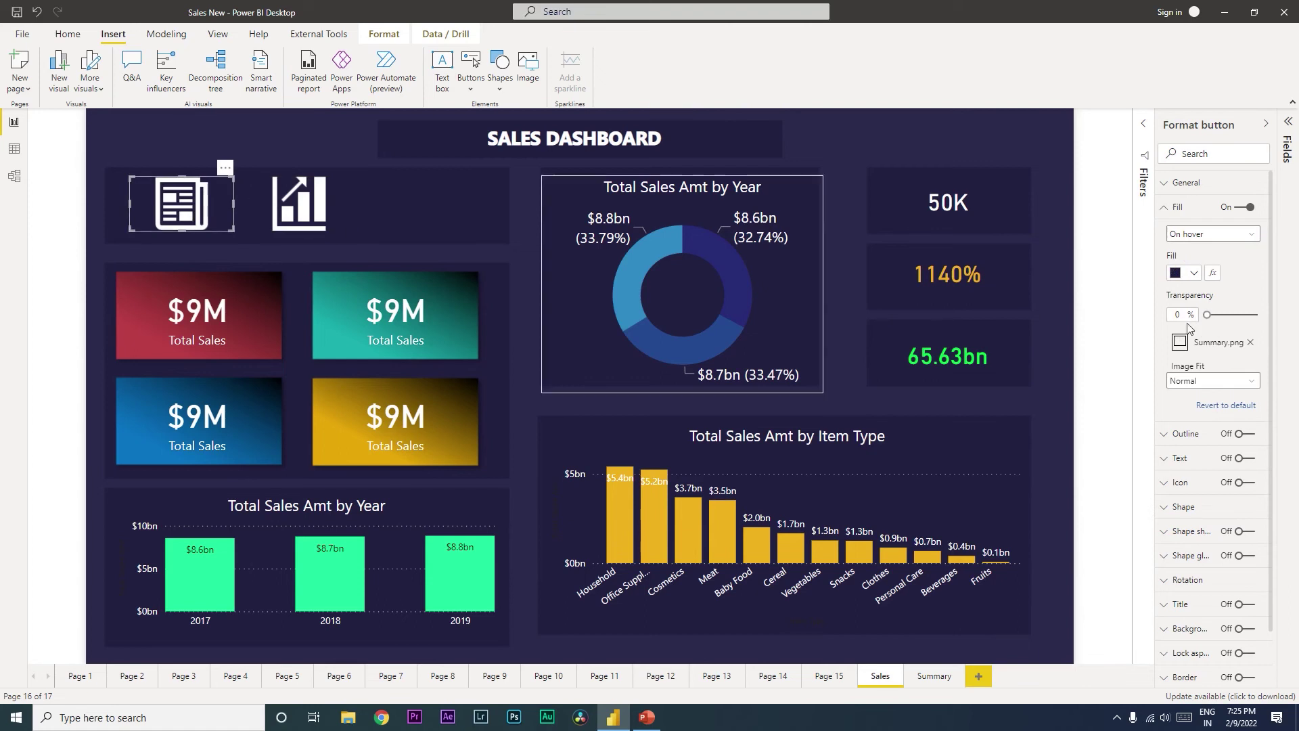
left_click(1203, 234)
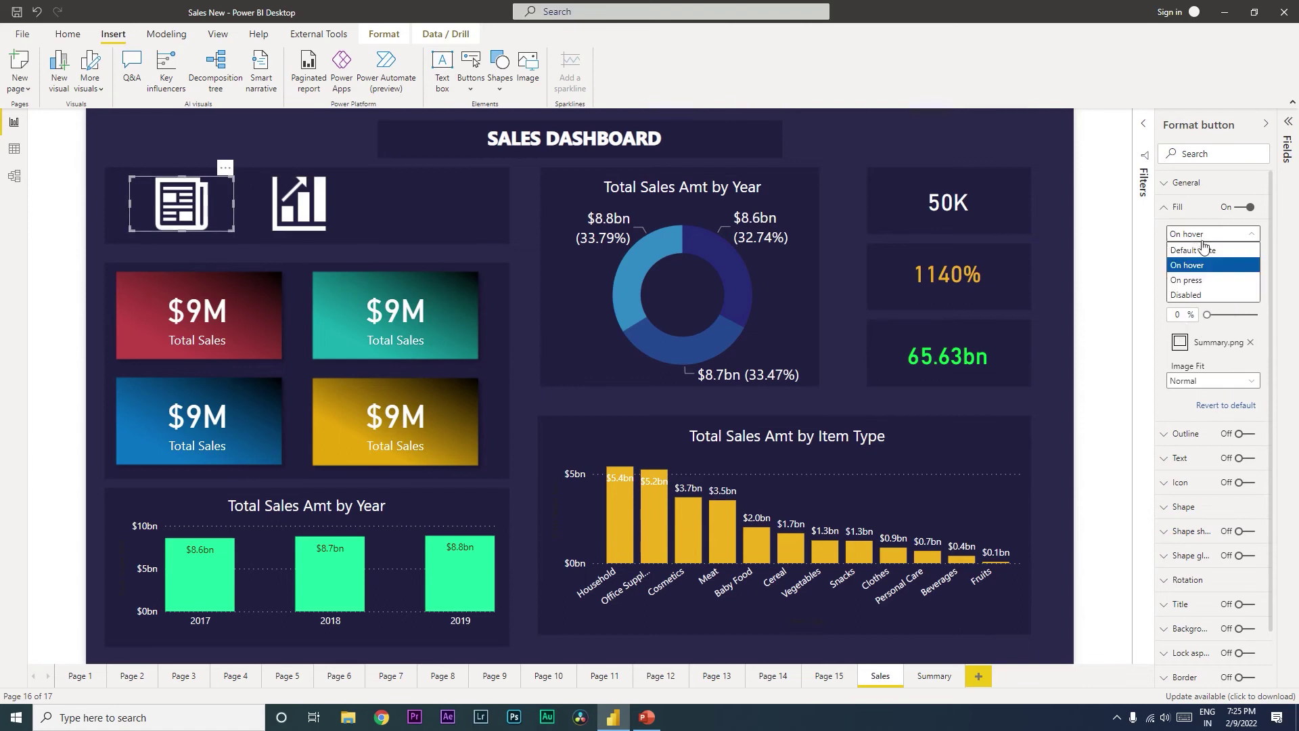
left_click(1204, 265)
Set the newspaper button's Default state fill transparency to 50%
left_click(1190, 321)
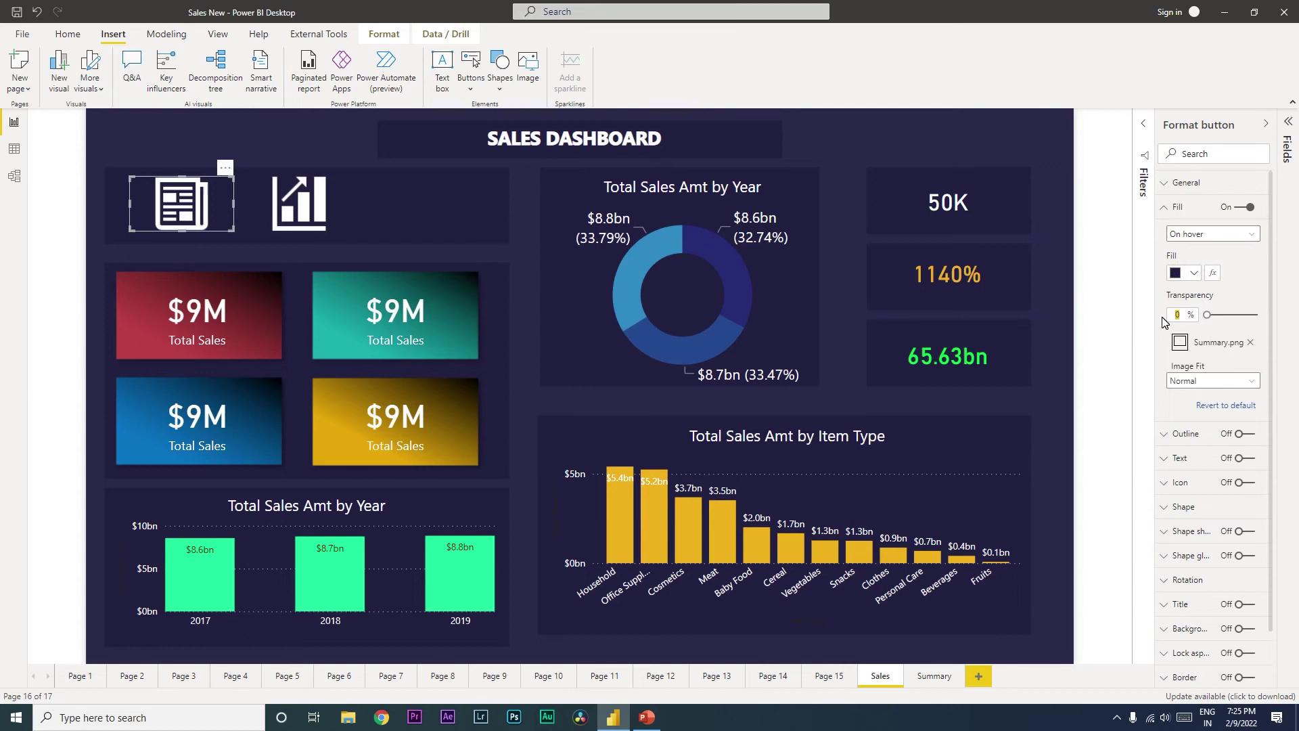
left_click(1205, 234)
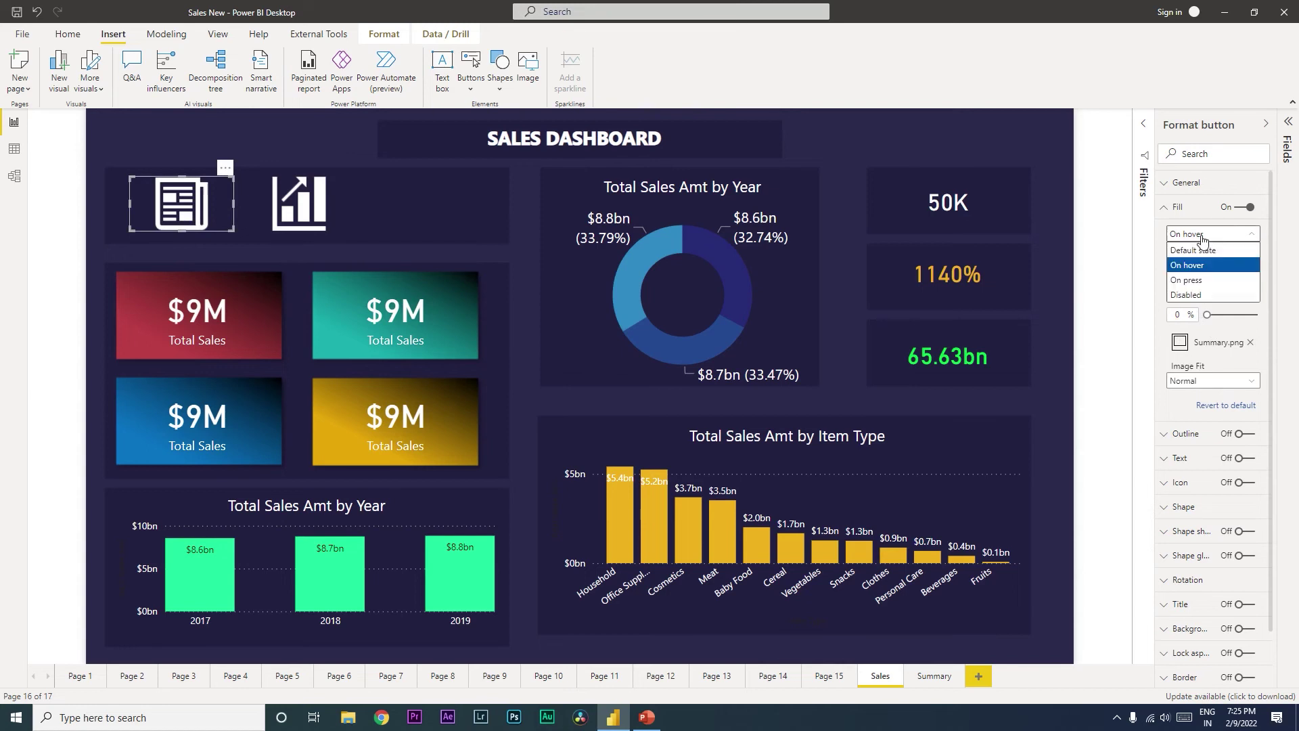
left_click(1192, 246)
left_click(1175, 322)
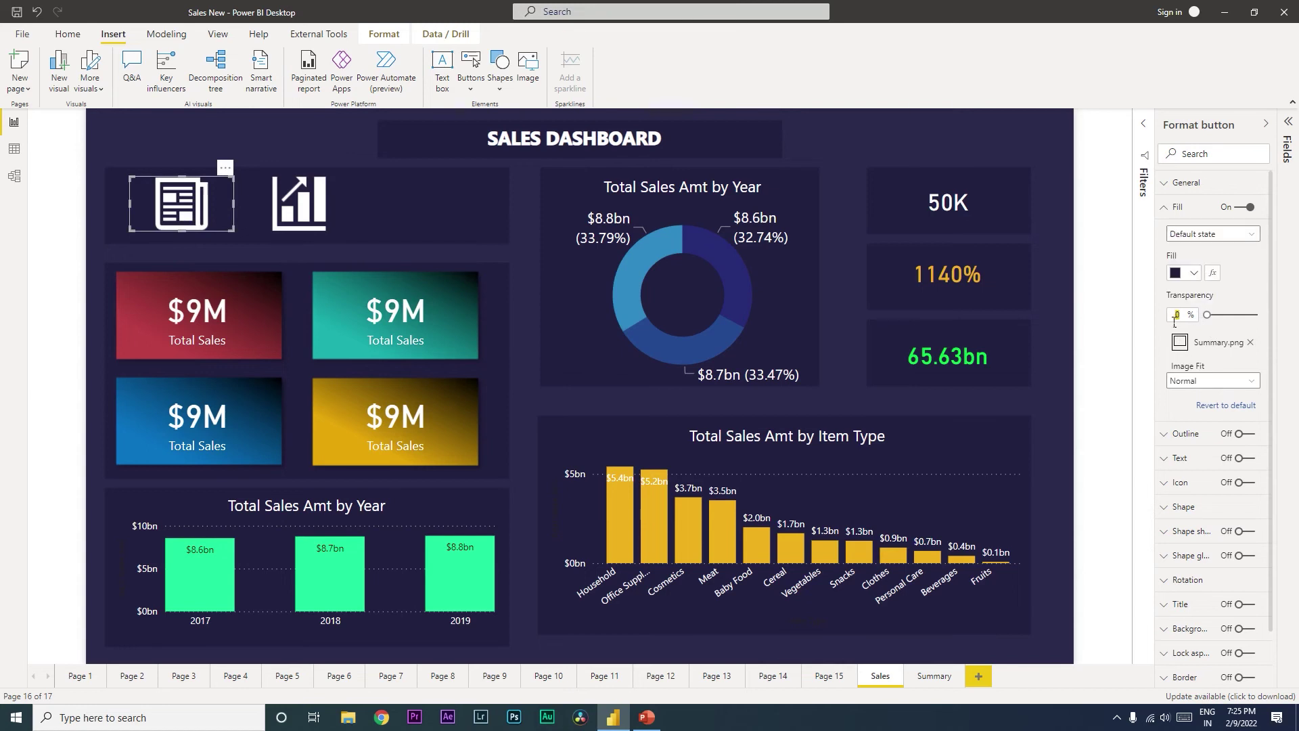
type("50")
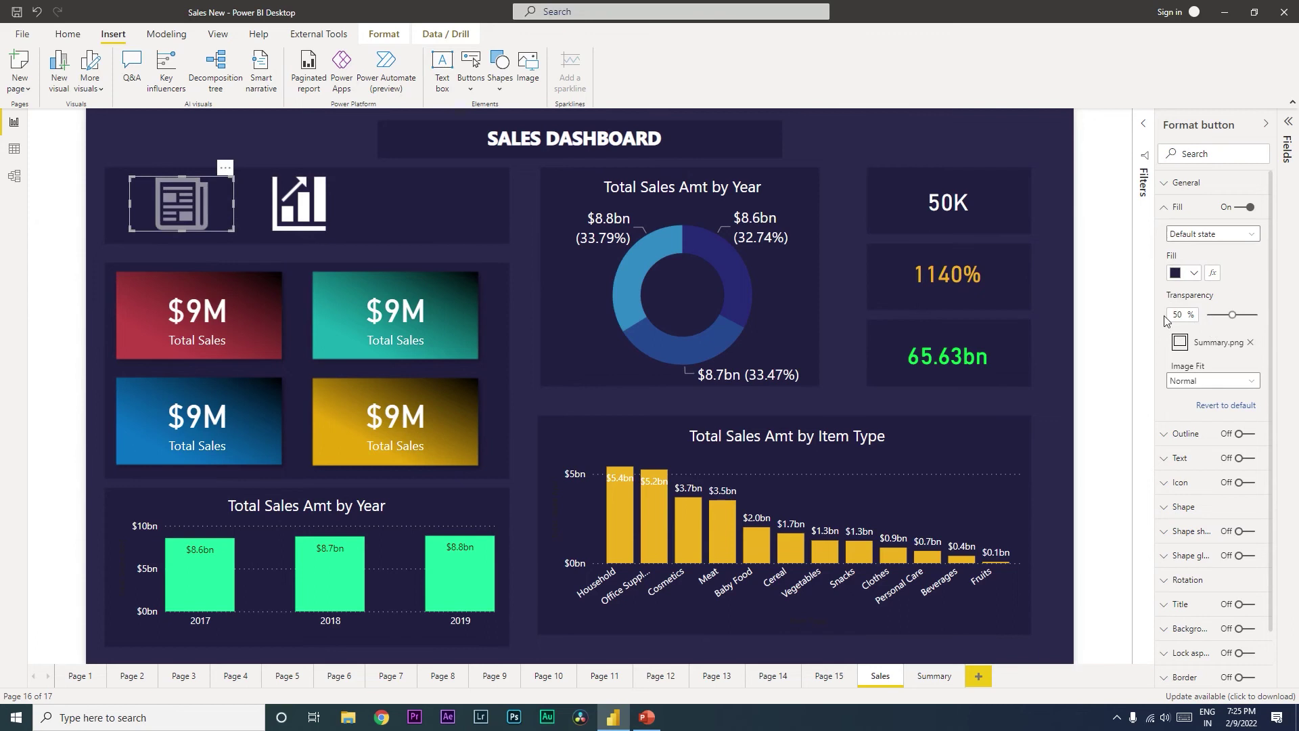
left_click(456, 244)
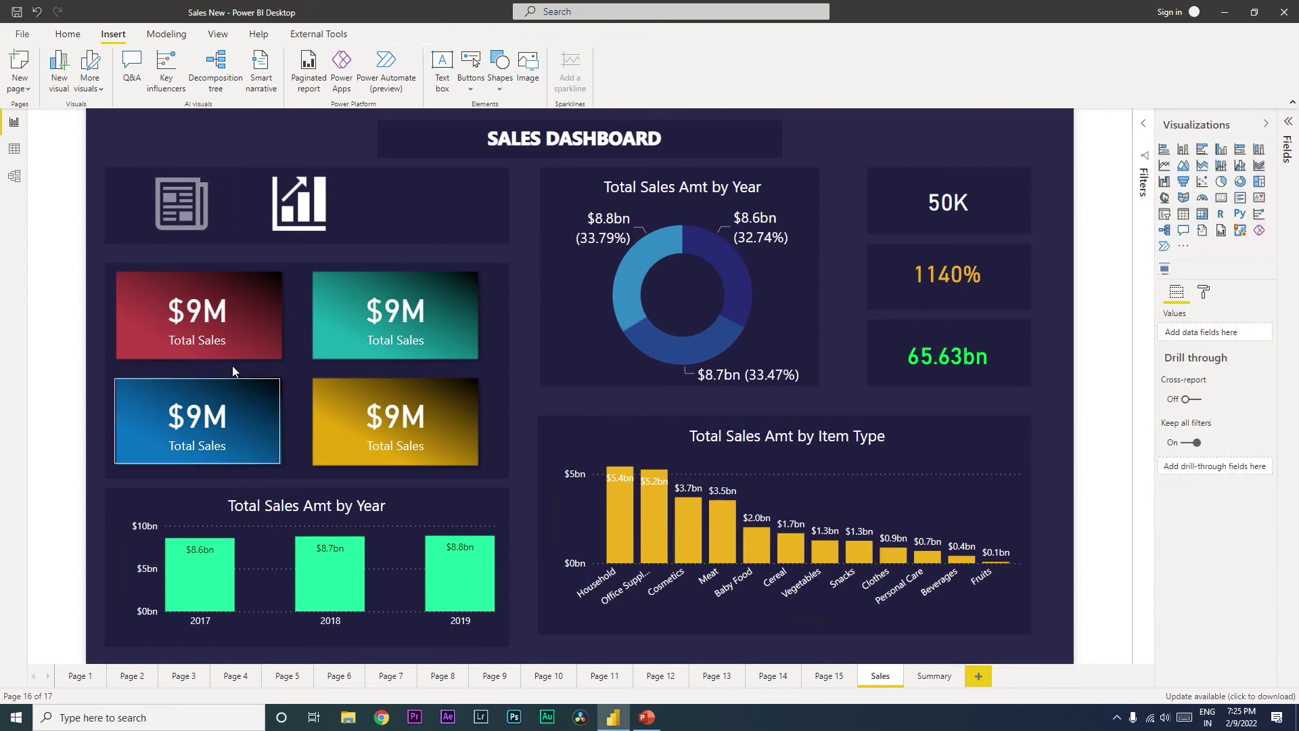
Set the newspaper button's On hover transparency to 0%, then switch to PowerPoint
left_click(174, 212)
left_click(1175, 207)
left_click(1211, 233)
left_click(1205, 267)
left_click_drag(1232, 315, 1201, 315)
left_click(383, 207)
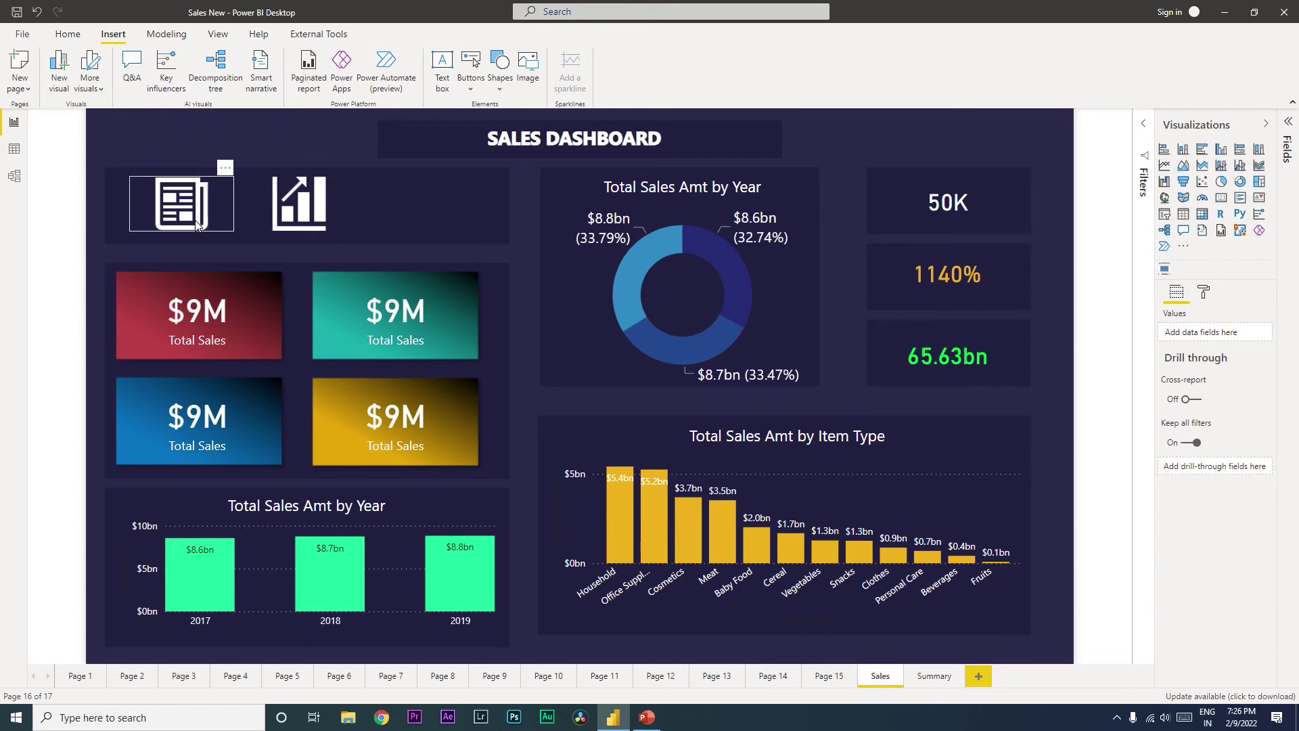
left_click(647, 716)
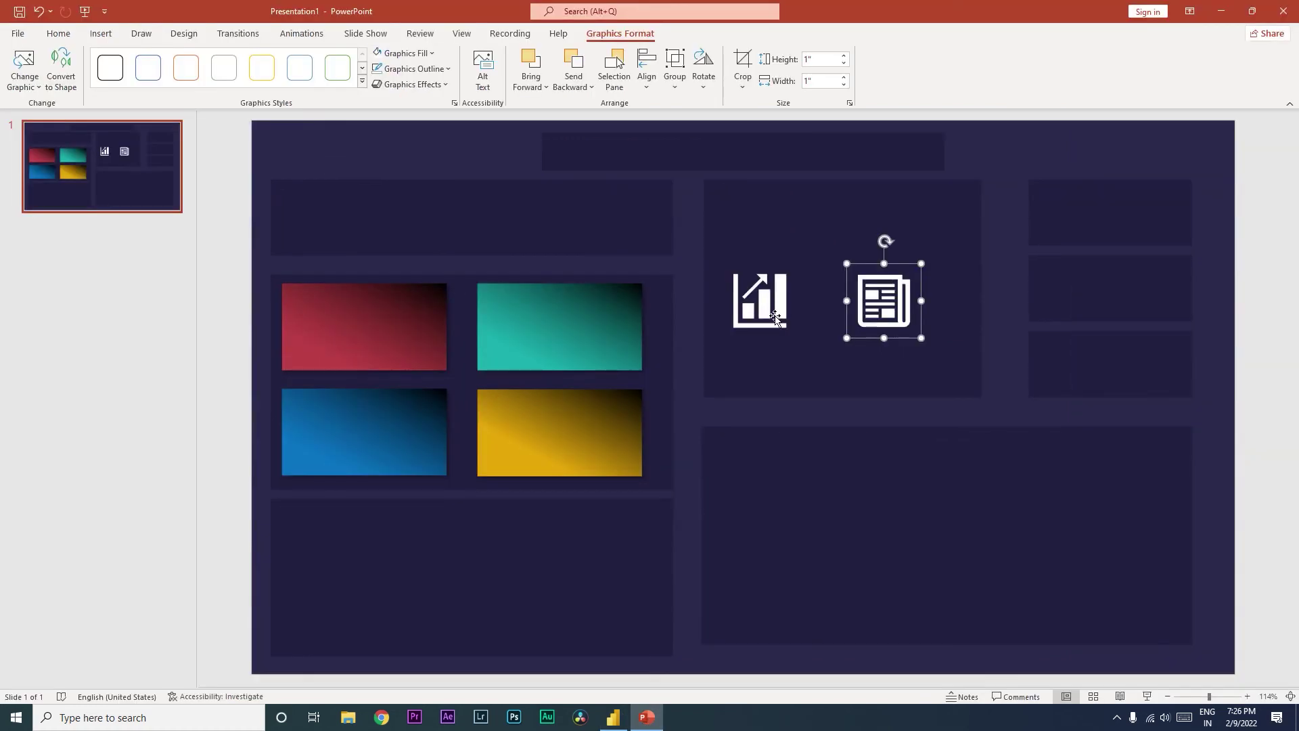
Nudge the chart icon into place and fill it with the Gold theme colour
left_click(775, 318)
left_click_drag(775, 318, 768, 313)
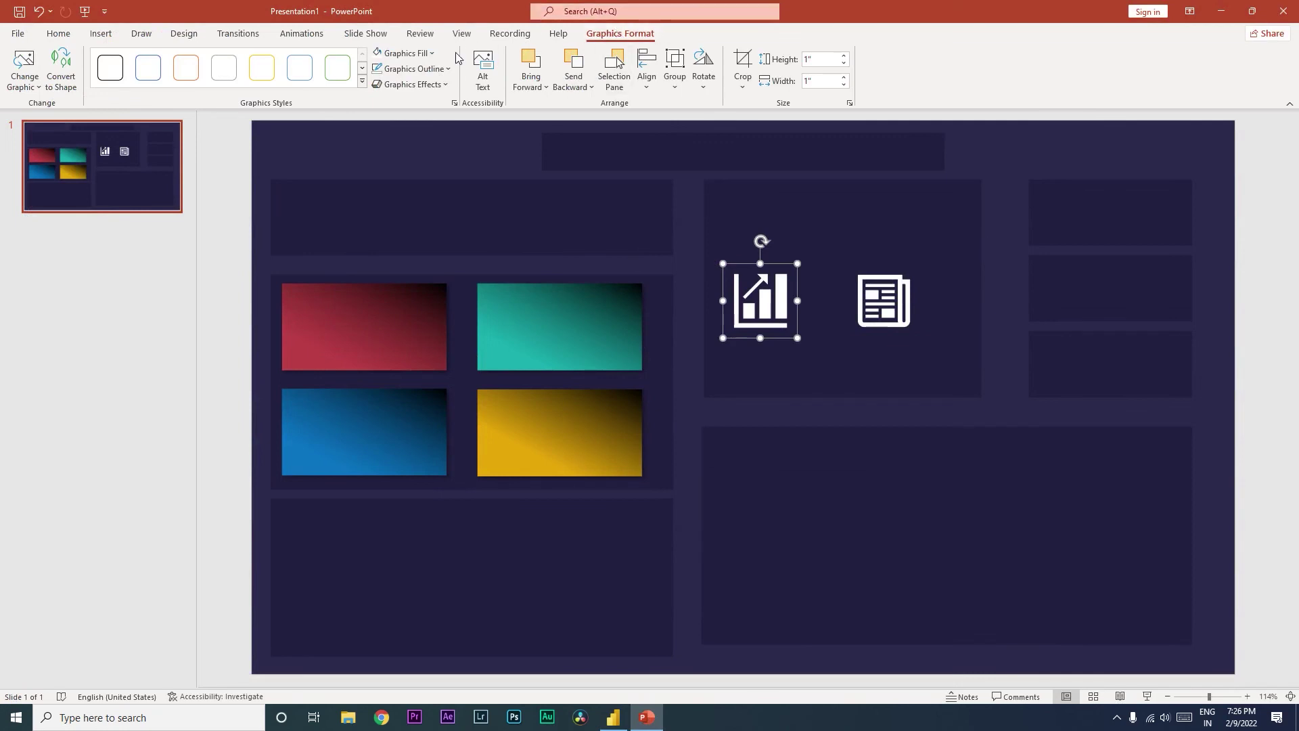
left_click(429, 54)
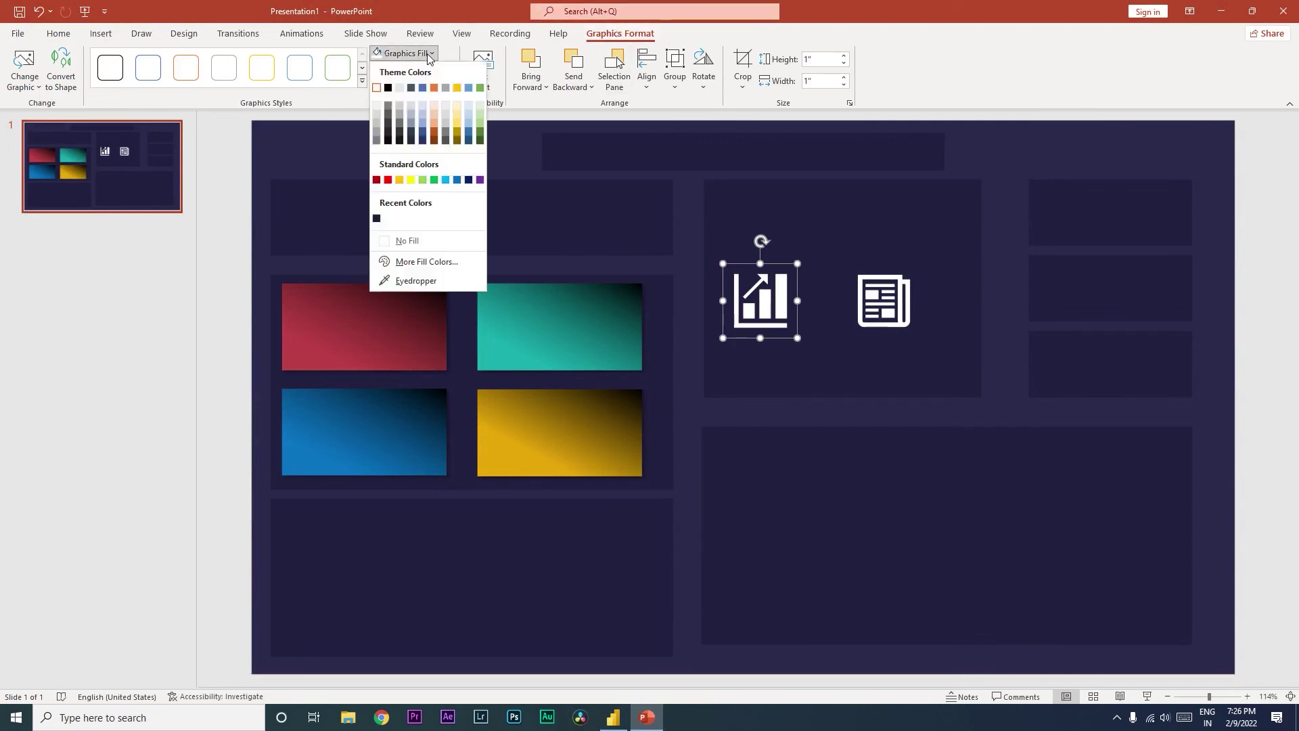
left_click(458, 88)
Fill the newspaper icon with the Gold theme colour as well
key("Tab")
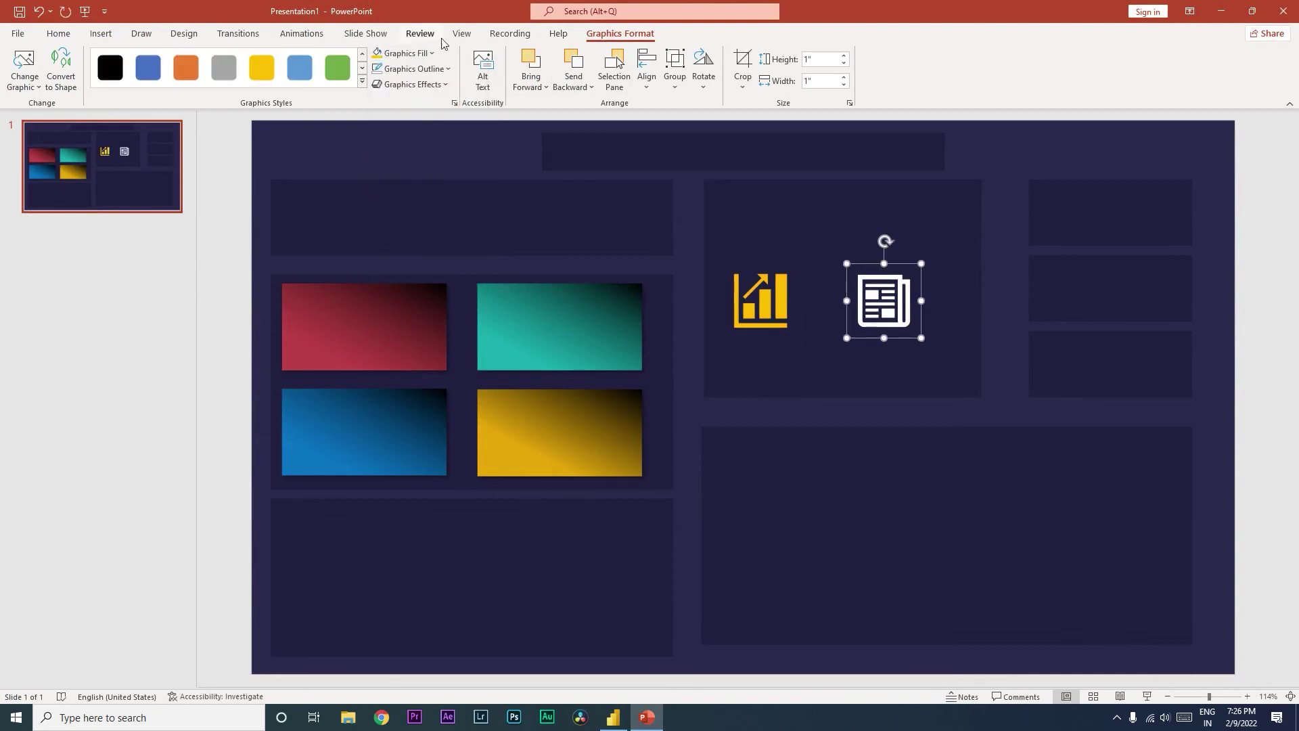
left_click(431, 53)
left_click(457, 90)
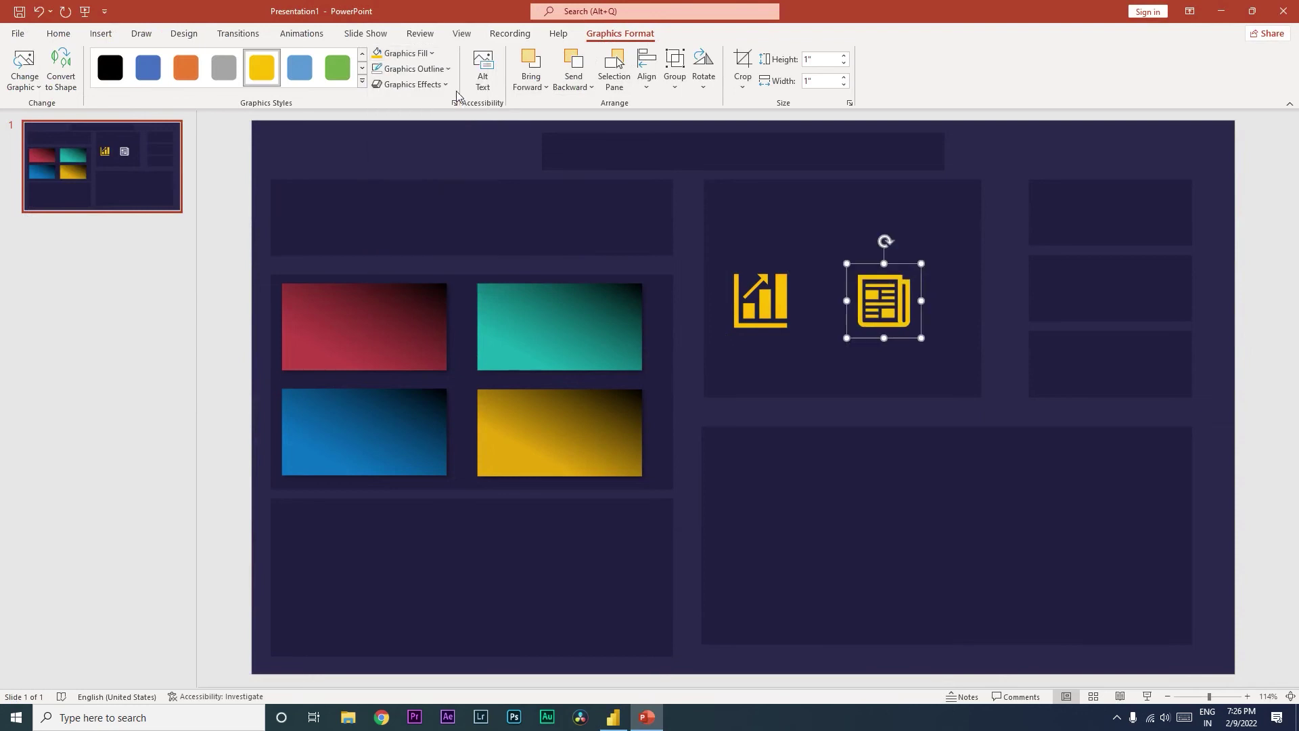
left_click(783, 322)
Save the gold chart icon as a PNG picture named Sales Icon Hover.png
right_click(766, 307)
left_click(822, 518)
left_click(163, 316)
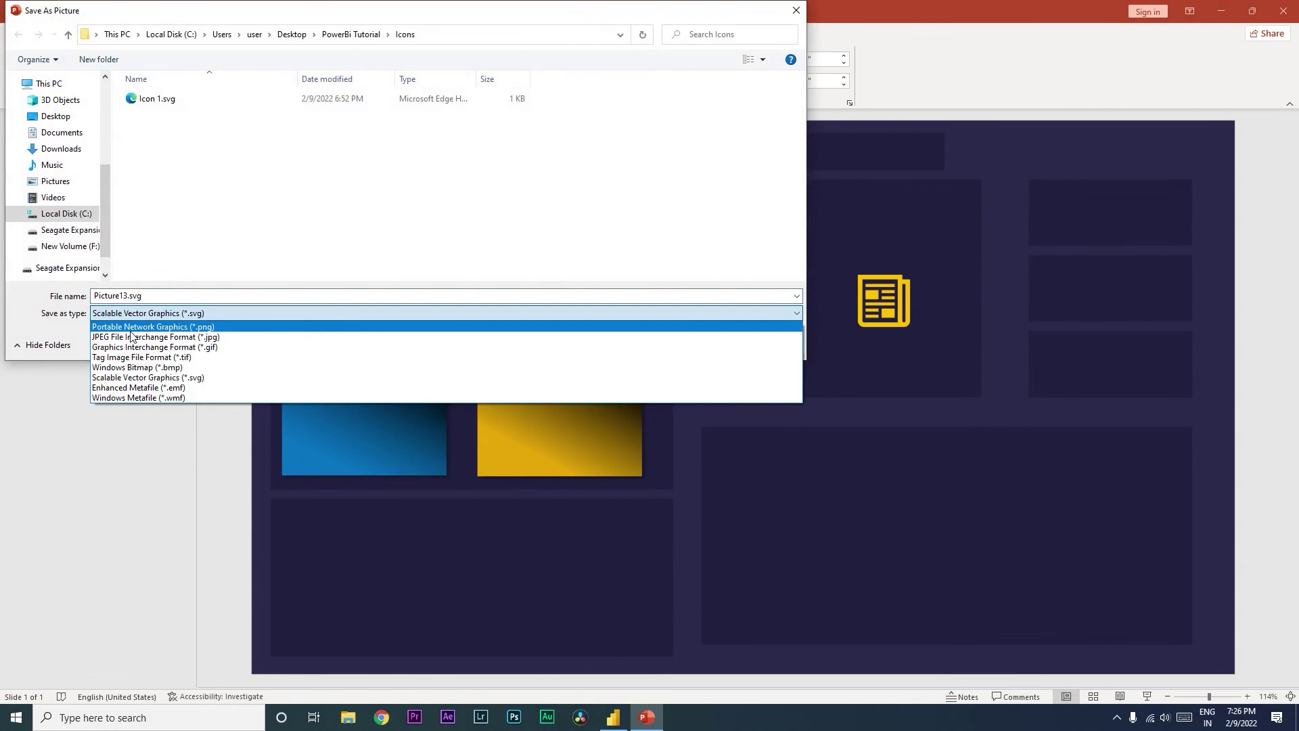
left_click(134, 332)
left_click(149, 296)
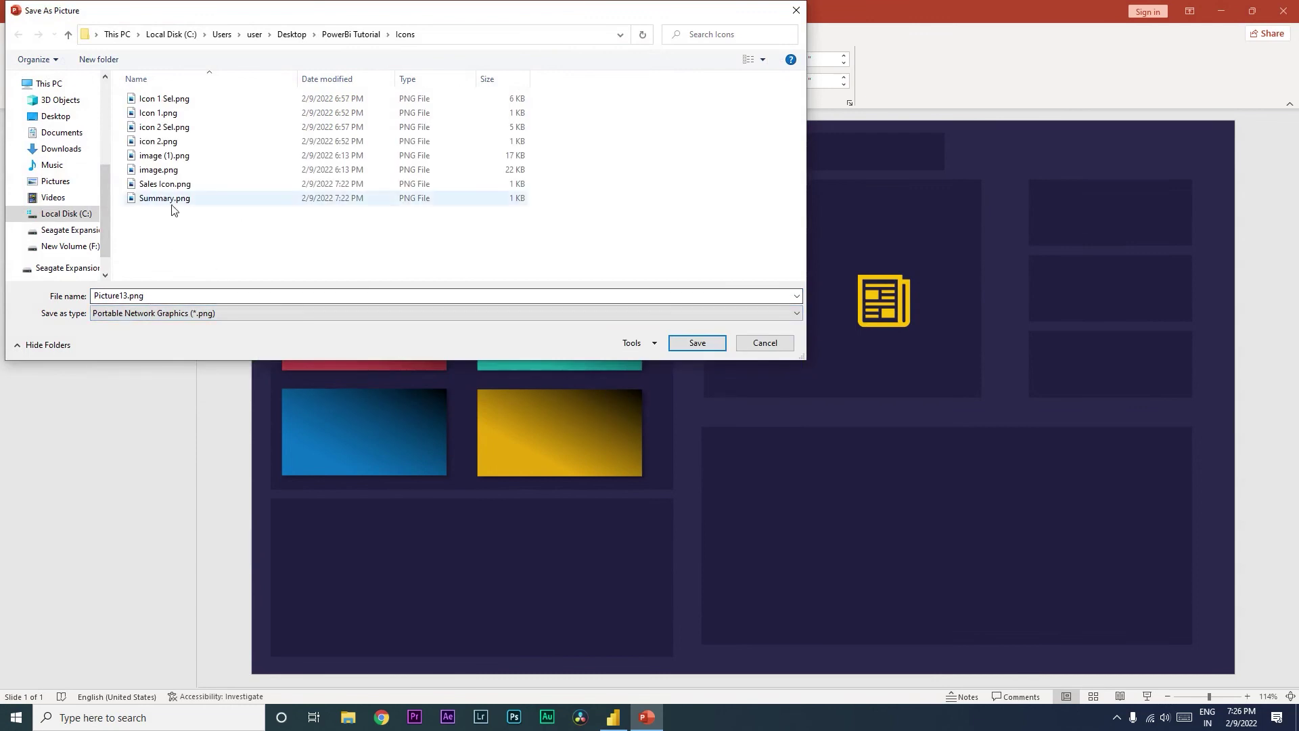
left_click(162, 185)
left_click(131, 298)
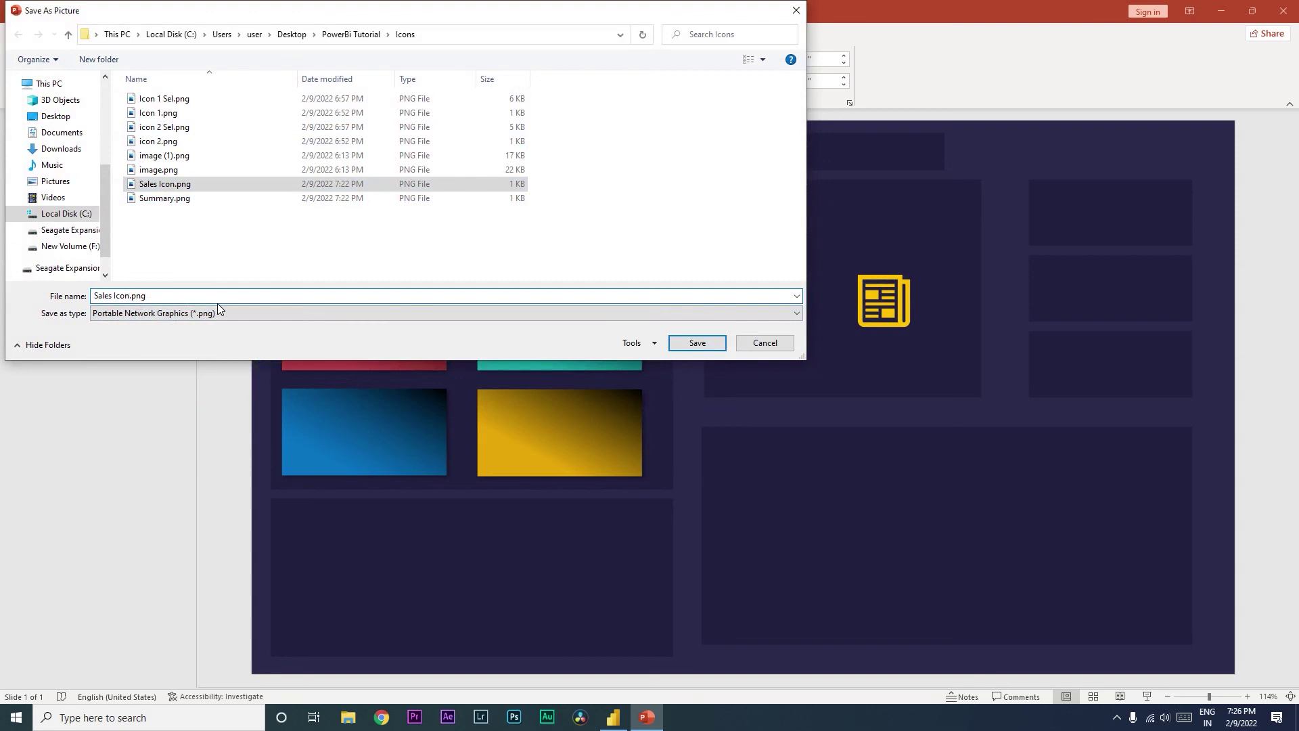
left_click(131, 296)
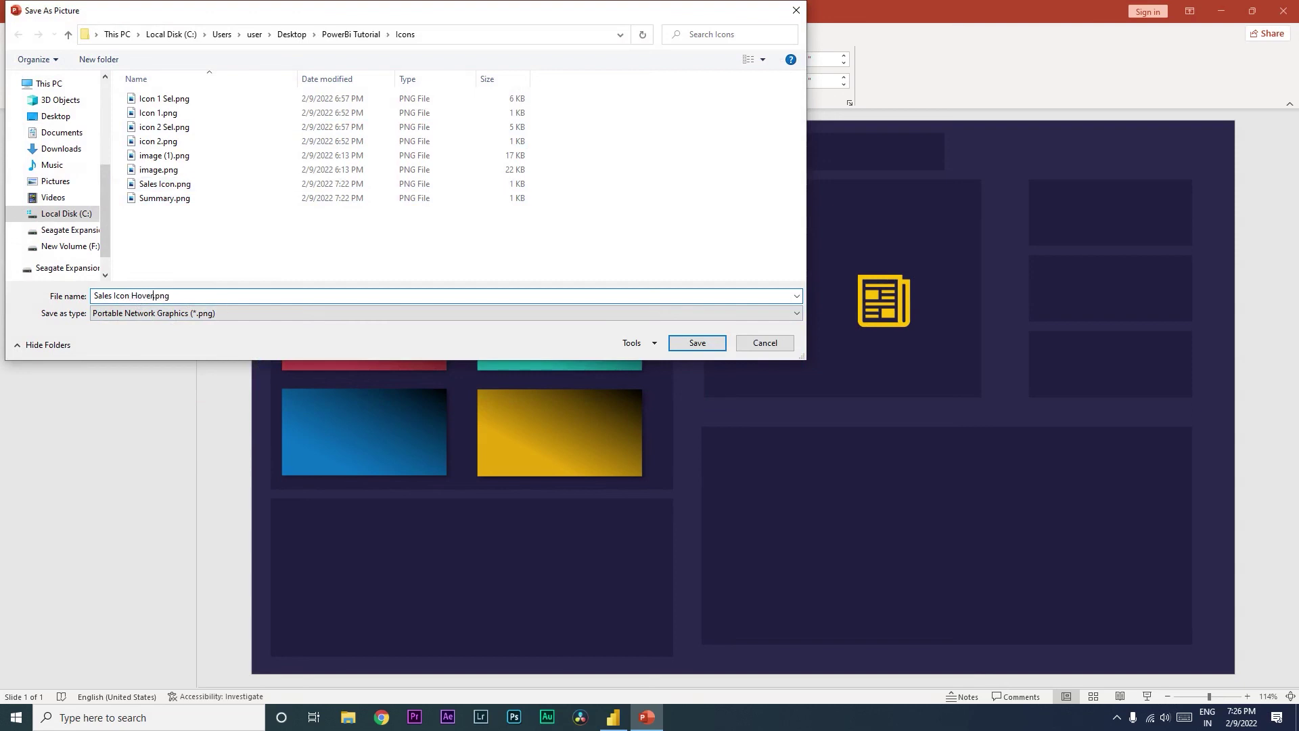
left_click(717, 342)
Save the gold newspaper icon as a PNG picture named Summary Hover.png
left_click(887, 305)
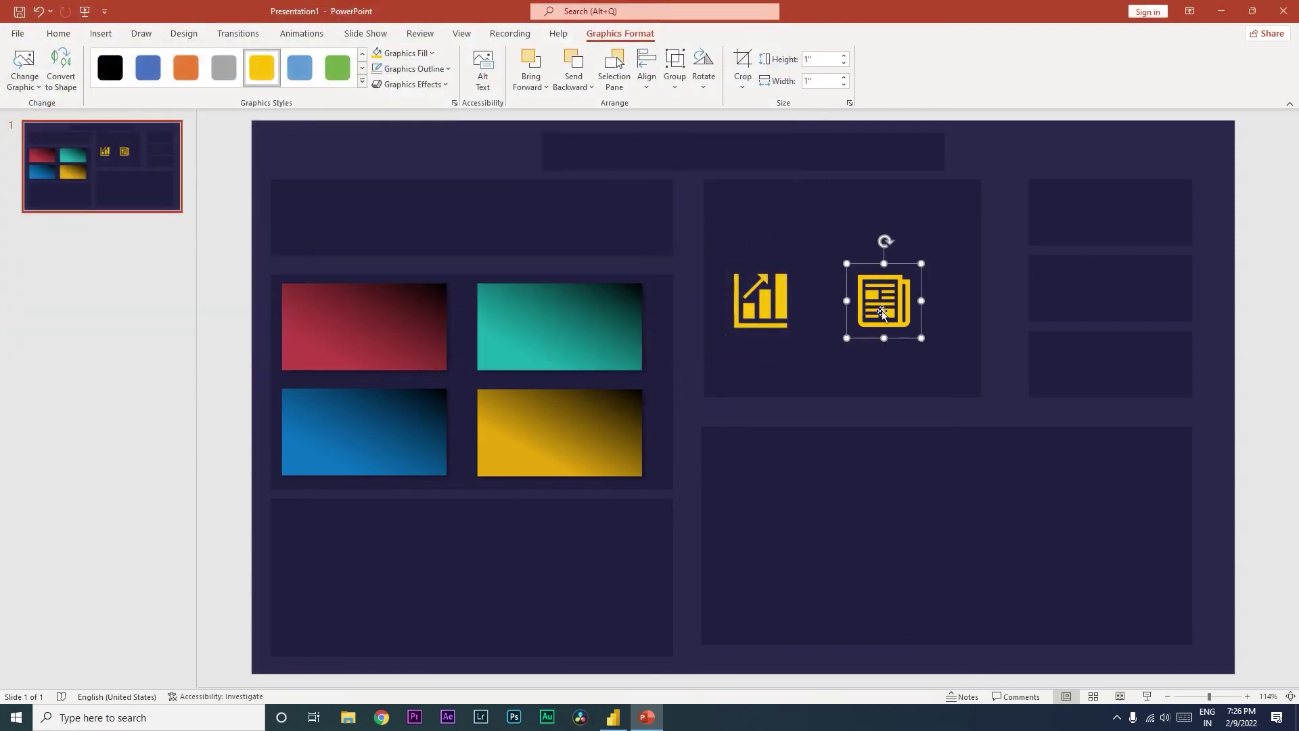
right_click(892, 307)
left_click(947, 520)
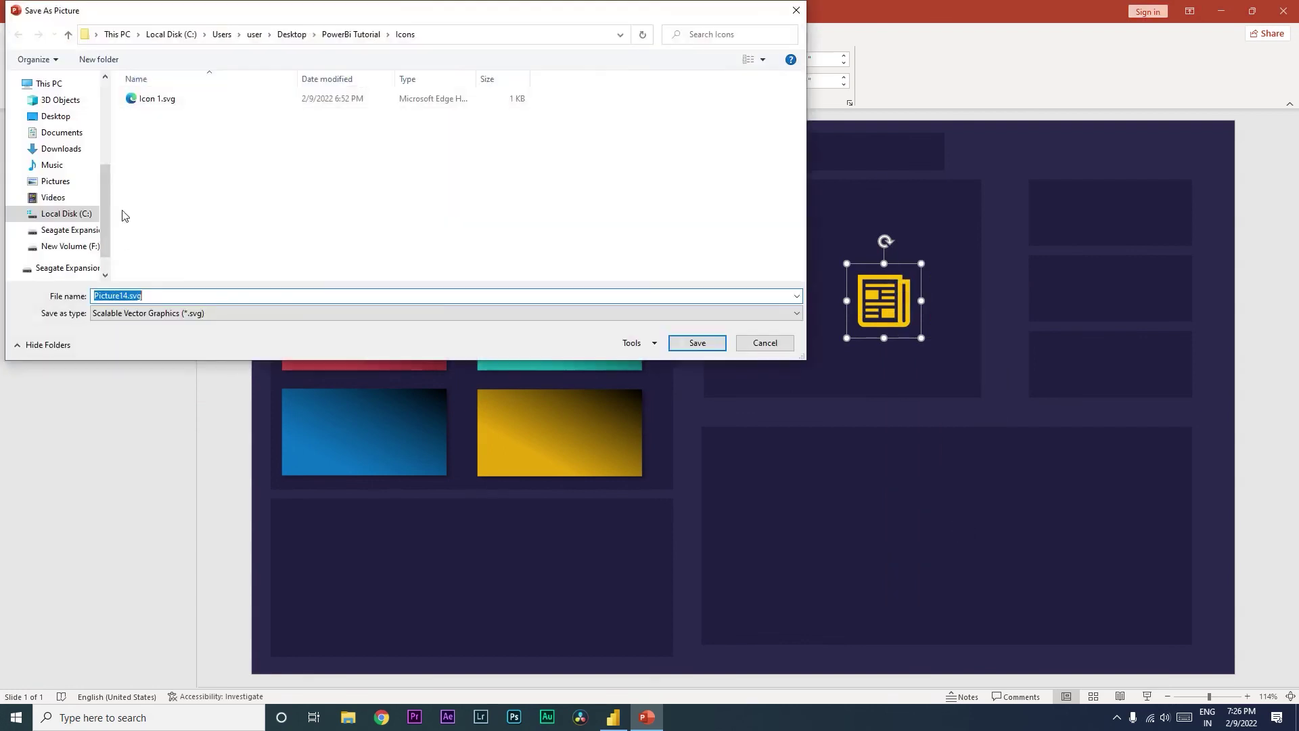
left_click(200, 313)
left_click(146, 336)
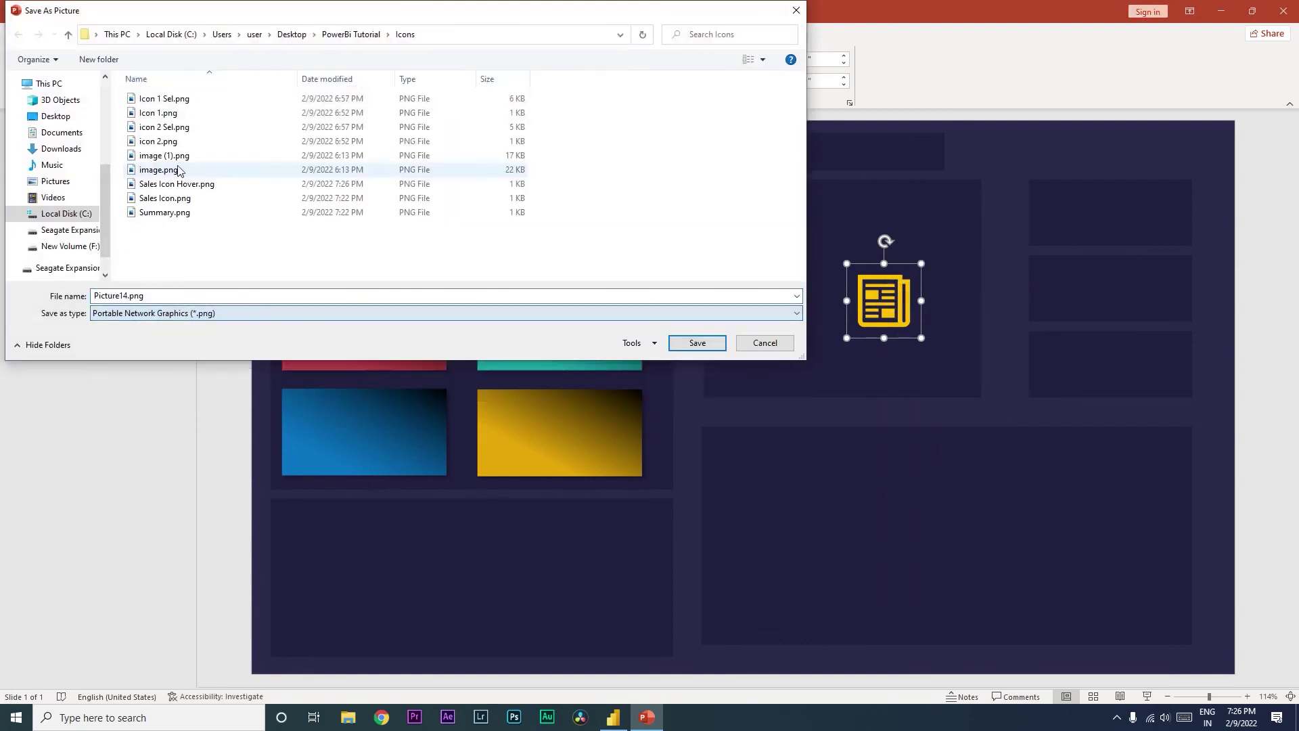
left_click(165, 211)
double_click(134, 303)
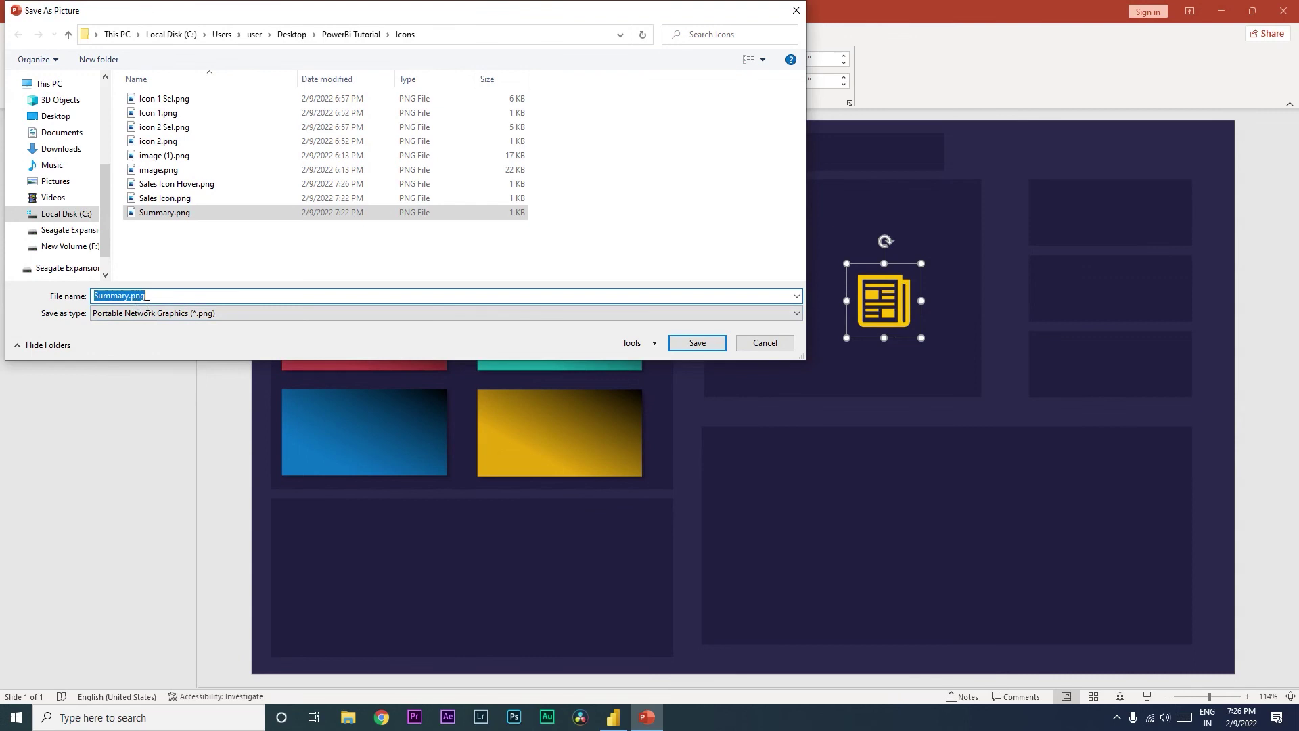
left_click(208, 313)
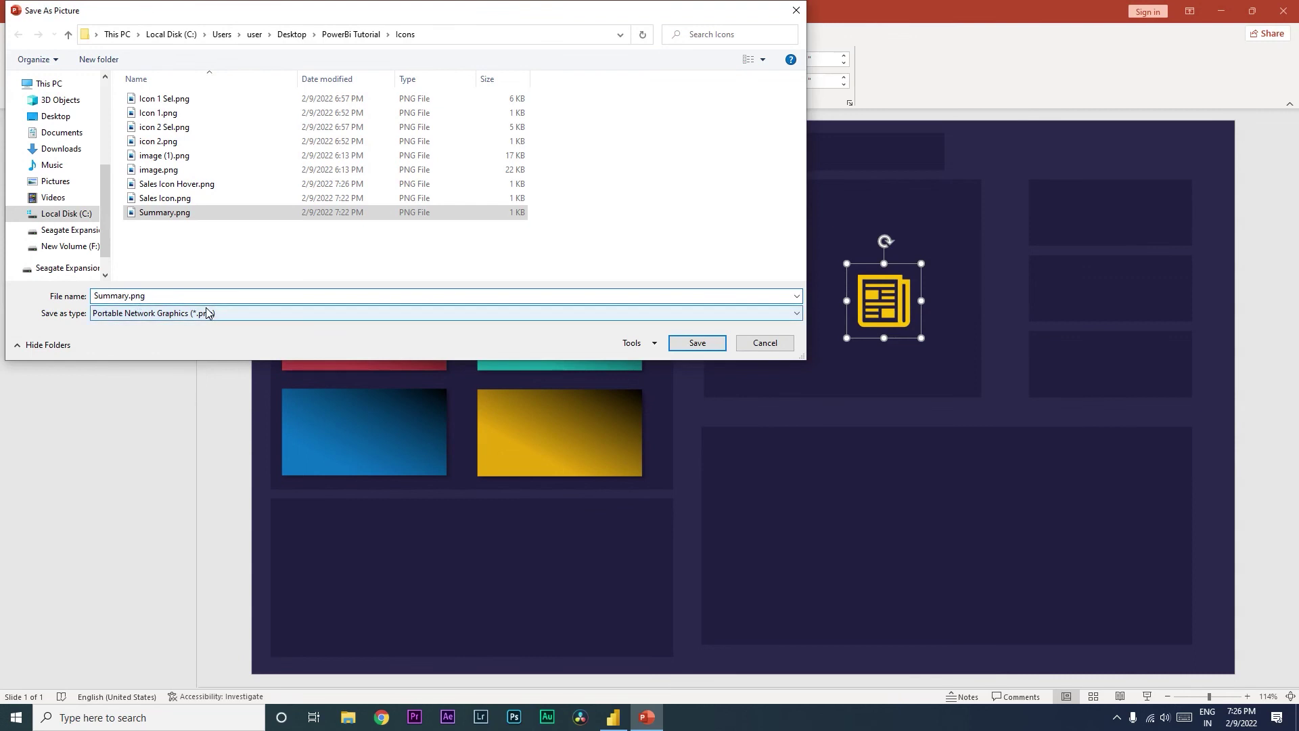
type("Hover")
key("Return")
Return to Power BI Desktop and select the chart icon button on the Sales page
left_click(626, 720)
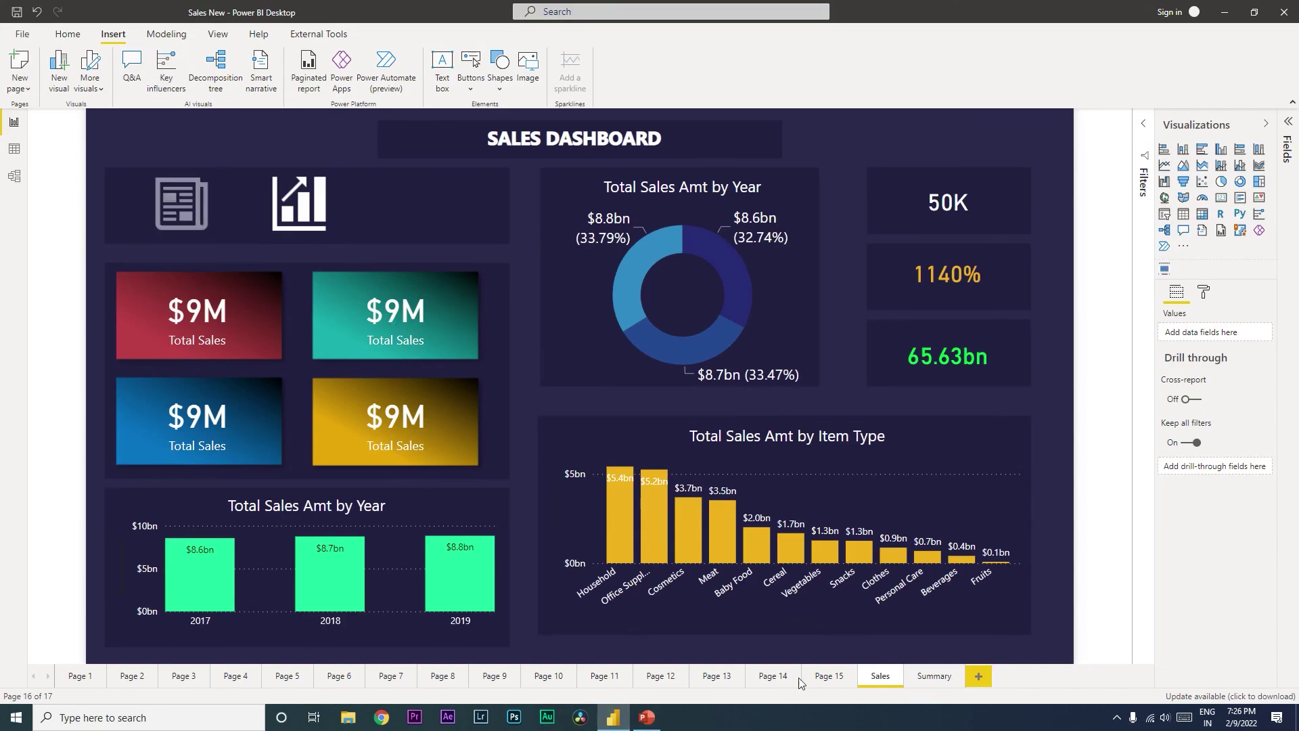
left_click(303, 216)
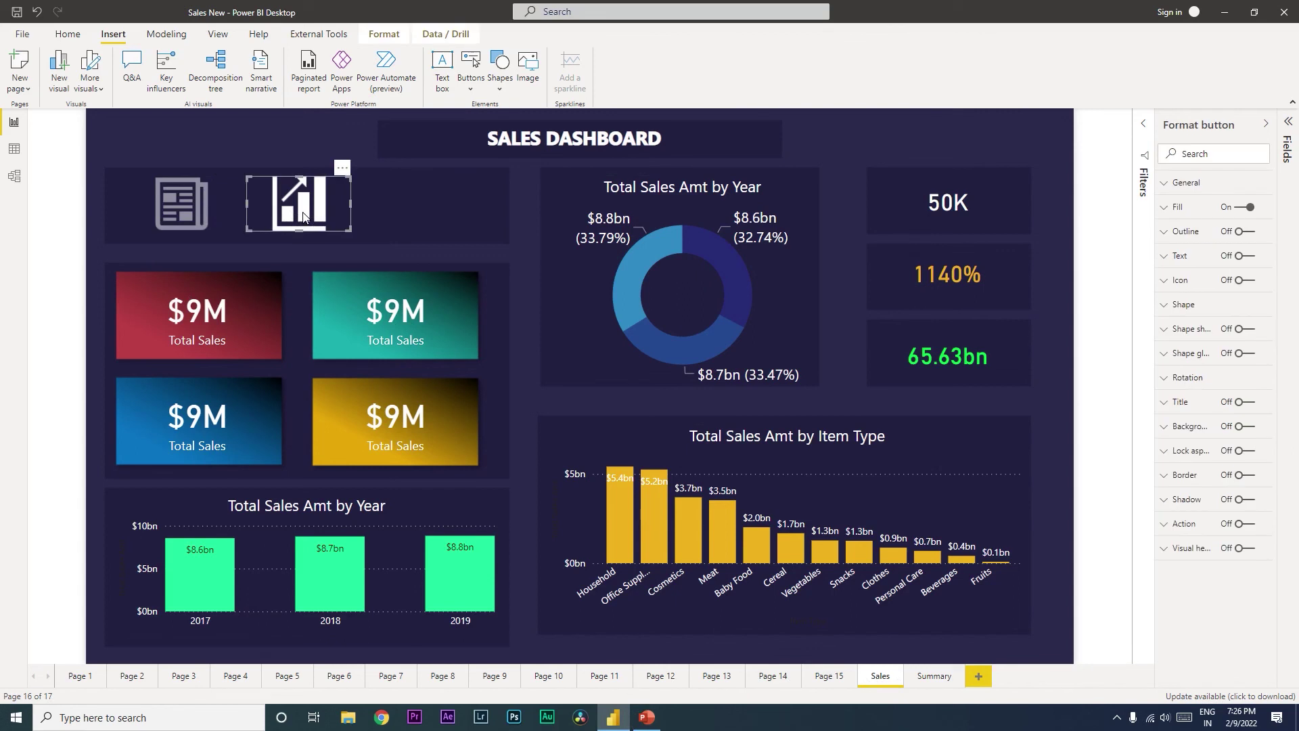